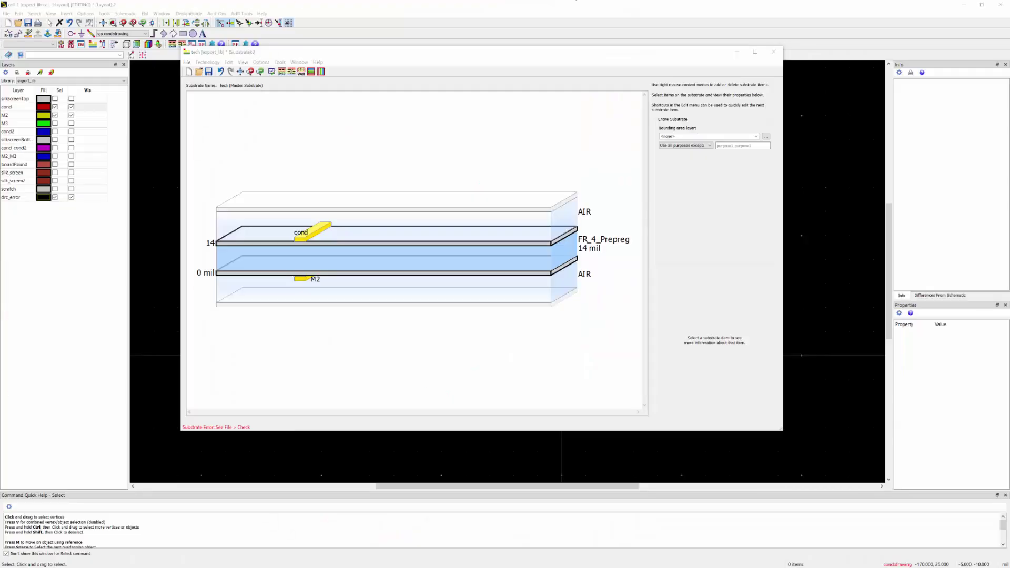
Step: Bring the empty cell_1 layout window in front of the Substrate editor
{"action": "left_click", "coordinate": [152, 186]}
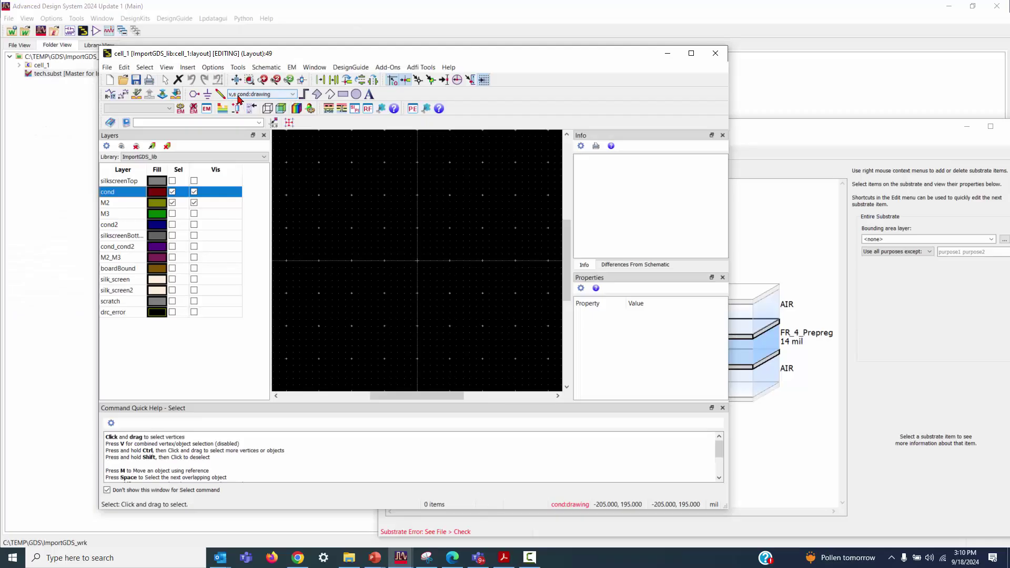
Step: Draw two stacked rectangles on the cond:drawing layer
{"action": "left_click", "coordinate": [343, 93]}
{"action": "left_click", "coordinate": [326, 202]}
{"action": "left_click", "coordinate": [480, 225]}
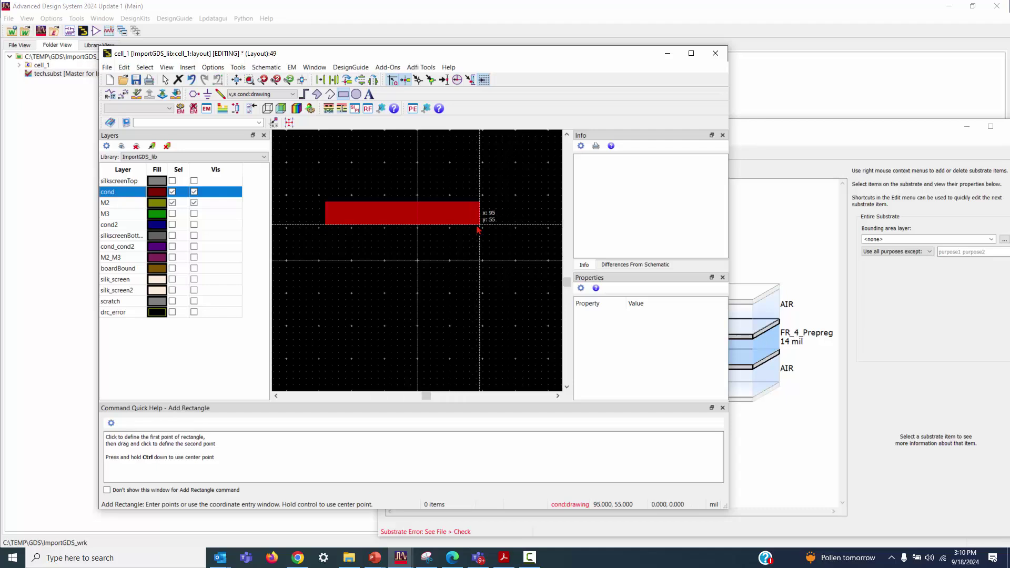
{"action": "left_click", "coordinate": [327, 252]}
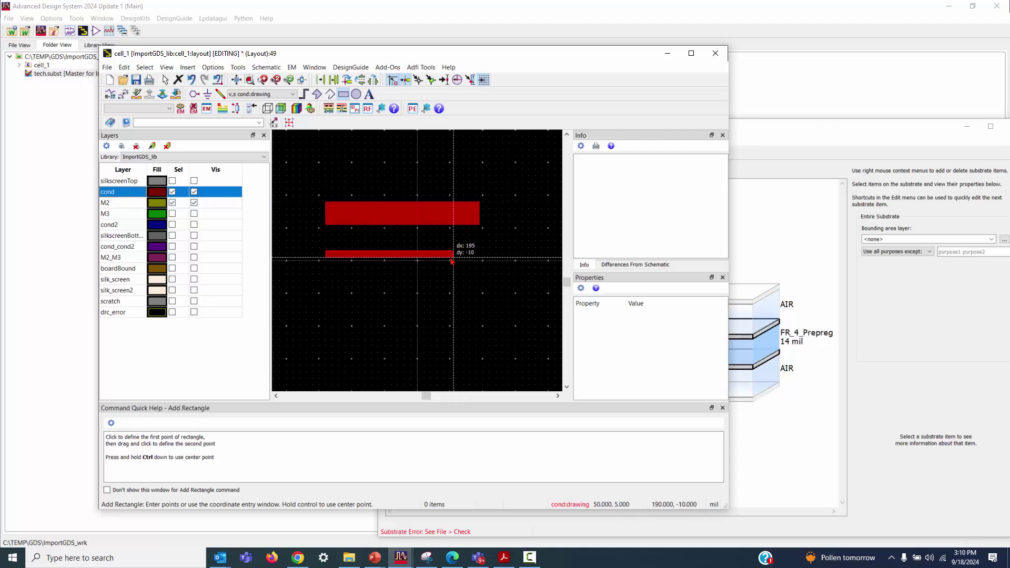
{"action": "left_click", "coordinate": [479, 270]}
{"action": "key", "text": "Escape"}
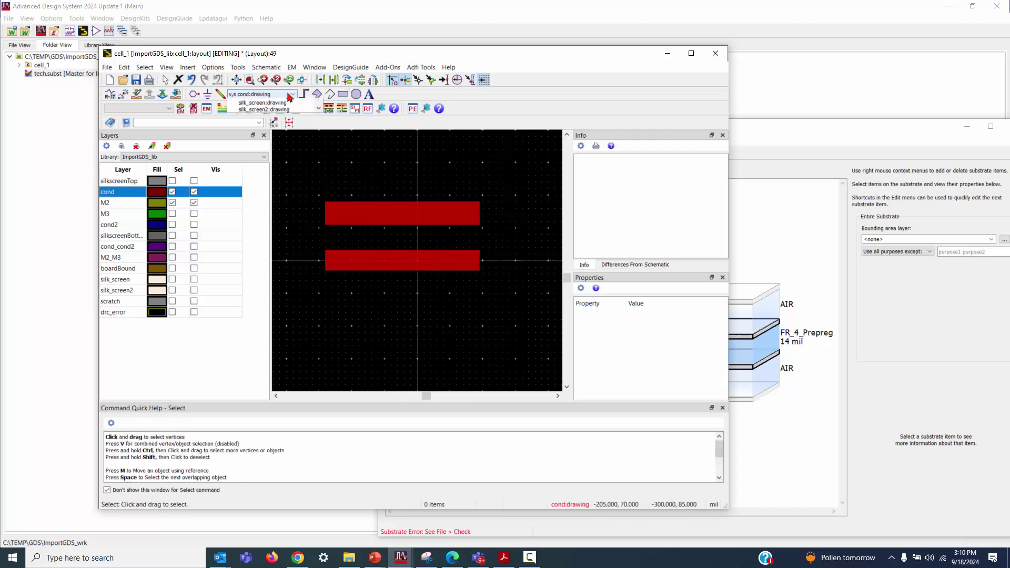
Step: Draw a larger M2:drawing rectangle covering both cond rectangles
{"action": "left_click", "coordinate": [261, 94]}
{"action": "left_click", "coordinate": [263, 116]}
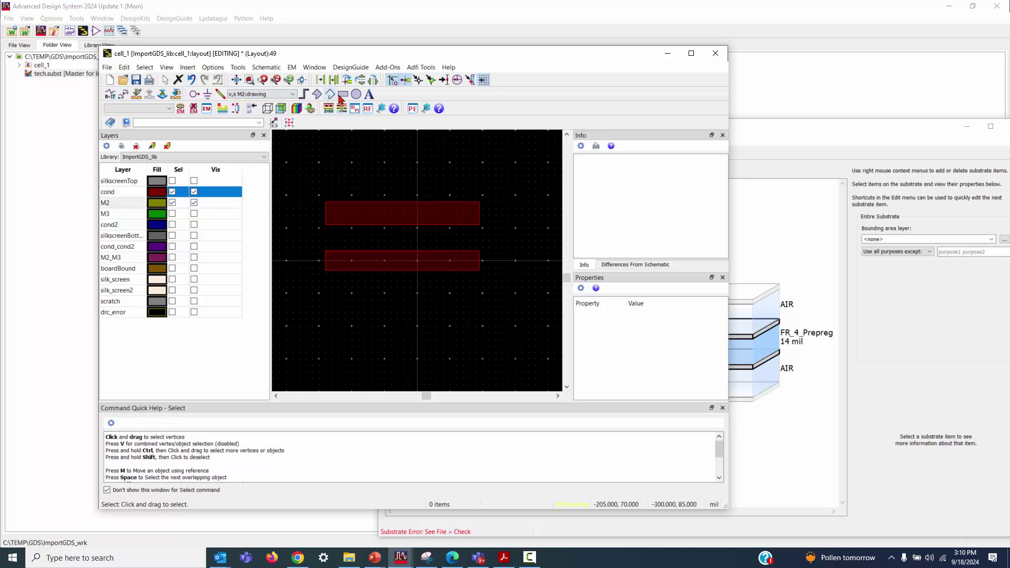
{"action": "left_click", "coordinate": [342, 94]}
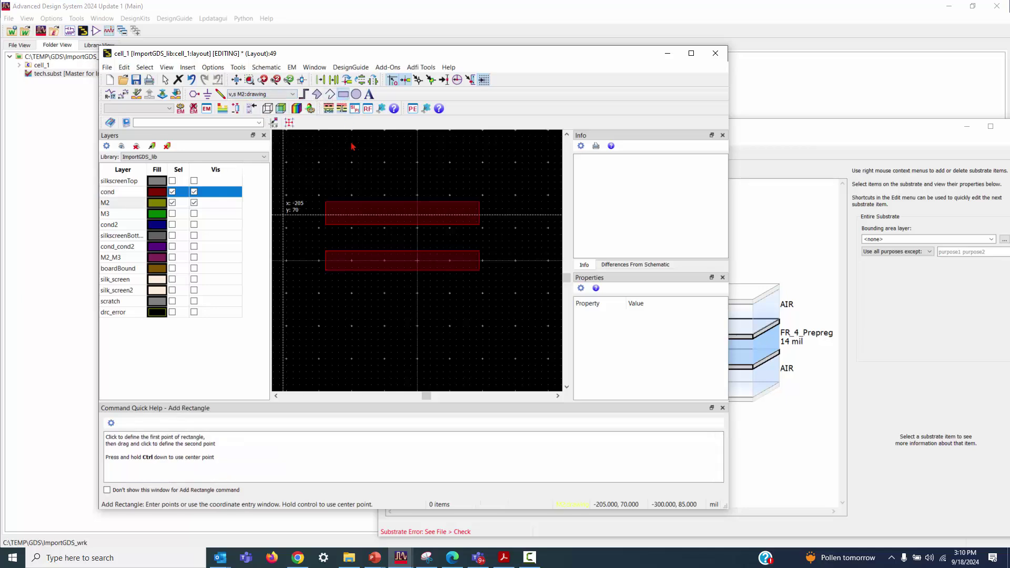
{"action": "left_click", "coordinate": [326, 185]}
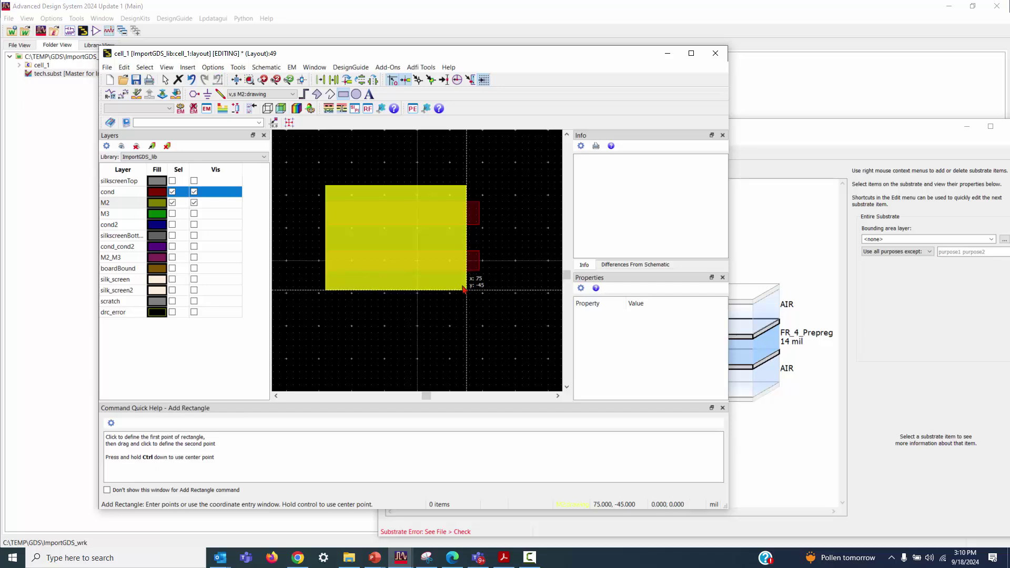
{"action": "left_click", "coordinate": [466, 289]}
{"action": "key", "text": "Escape"}
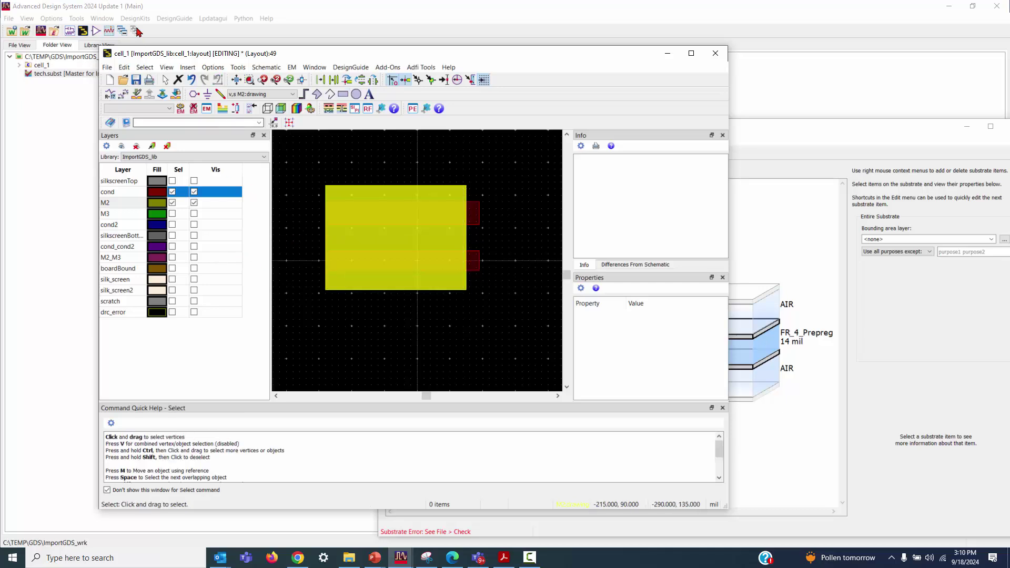
Step: Save the layout, then target a GDSII Stream export at Export.gds and open More Options
{"action": "left_click", "coordinate": [136, 80]}
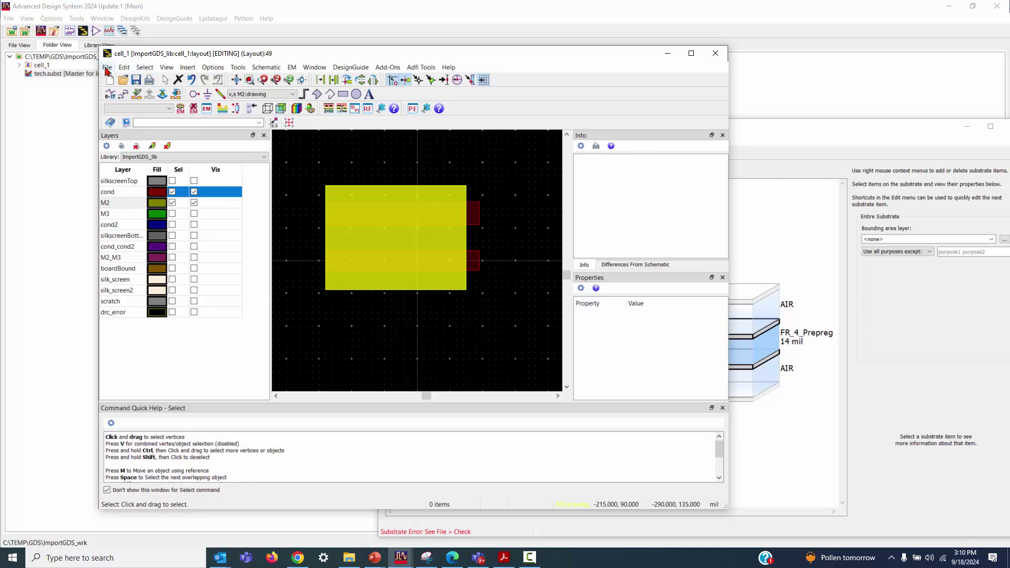
{"action": "left_click", "coordinate": [107, 67]}
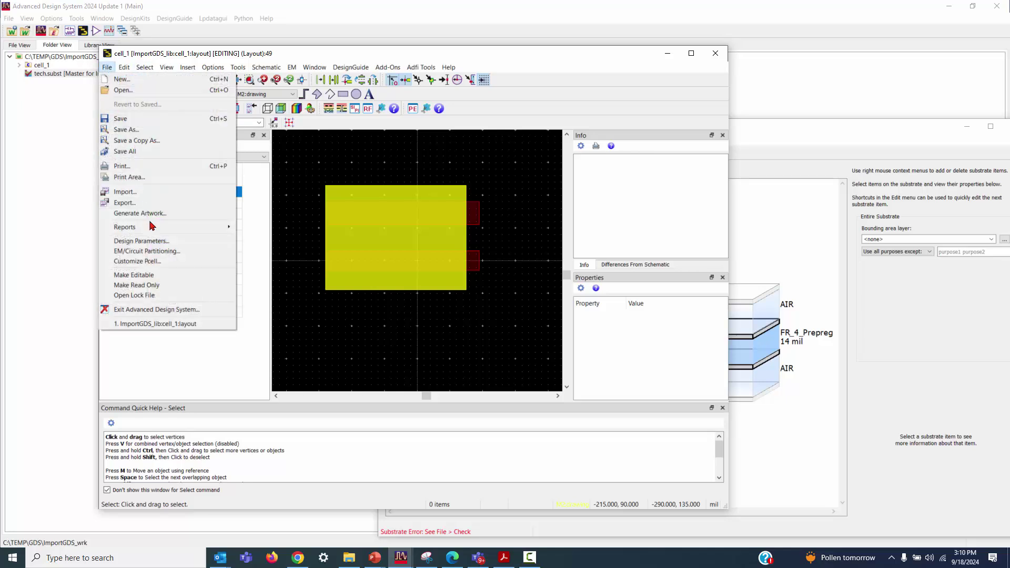
{"action": "left_click", "coordinate": [125, 203]}
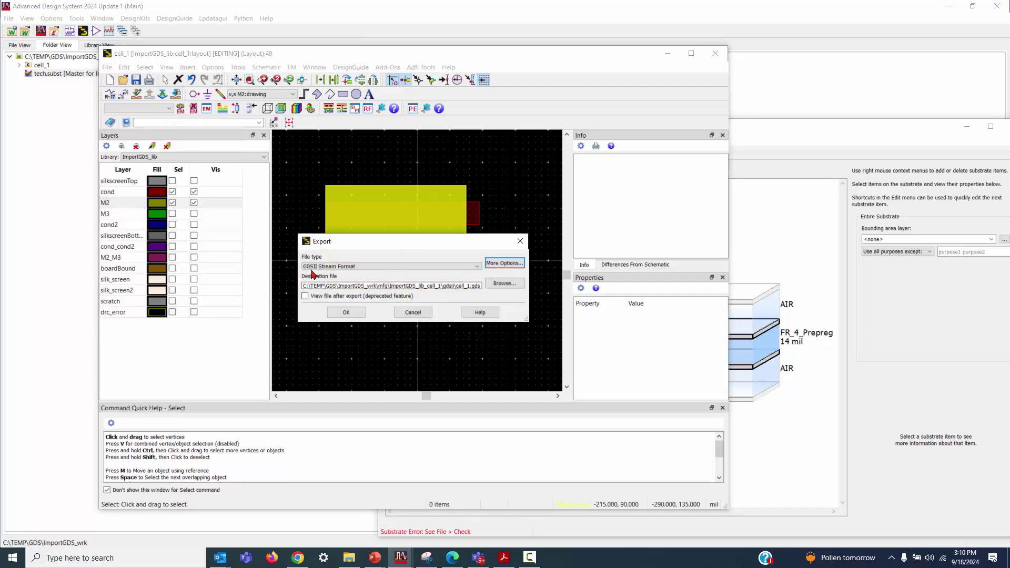
{"action": "left_click", "coordinate": [504, 285]}
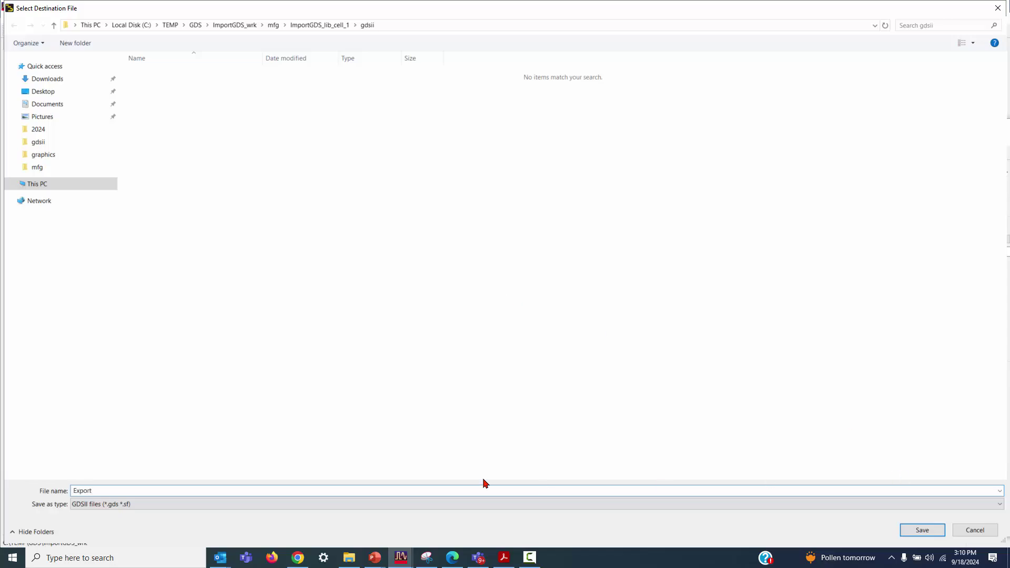
{"action": "key", "text": "Return"}
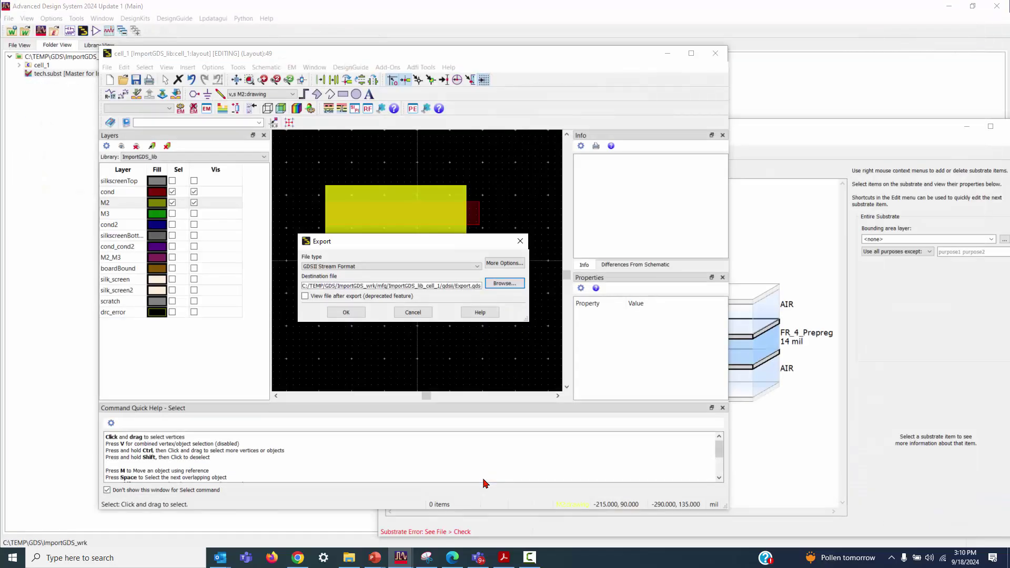
{"action": "left_click", "coordinate": [493, 264]}
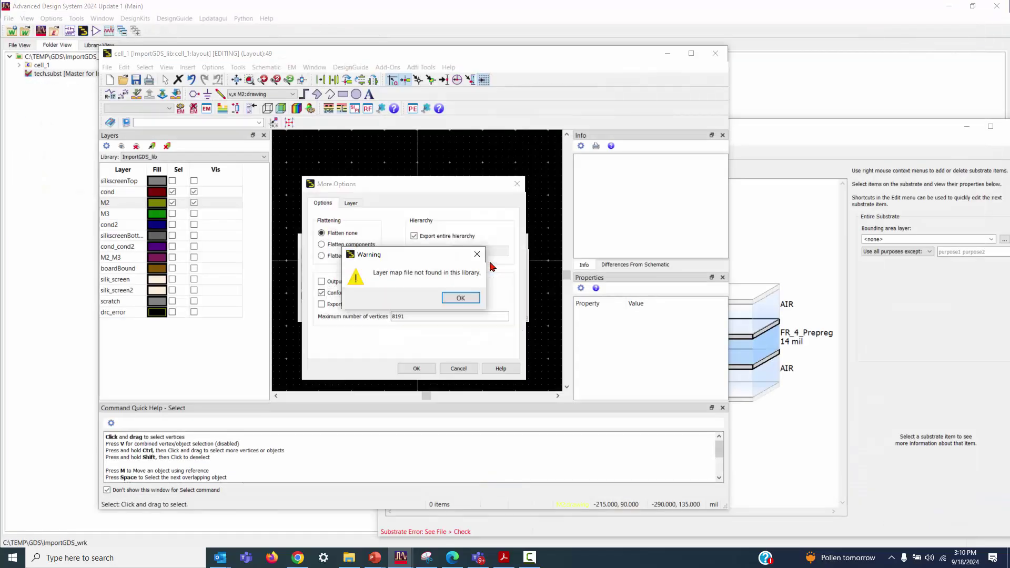
{"action": "left_click", "coordinate": [461, 298]}
Step: Switch to a custom layer map and map cond to GDS layer 1, datatype 0
{"action": "left_click", "coordinate": [349, 203]}
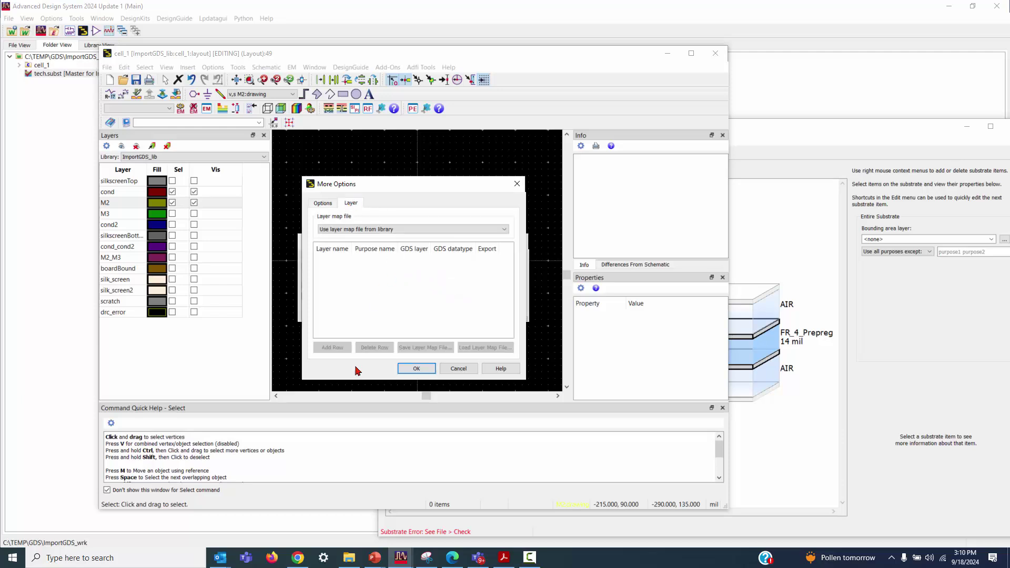
{"action": "left_click", "coordinate": [391, 227]}
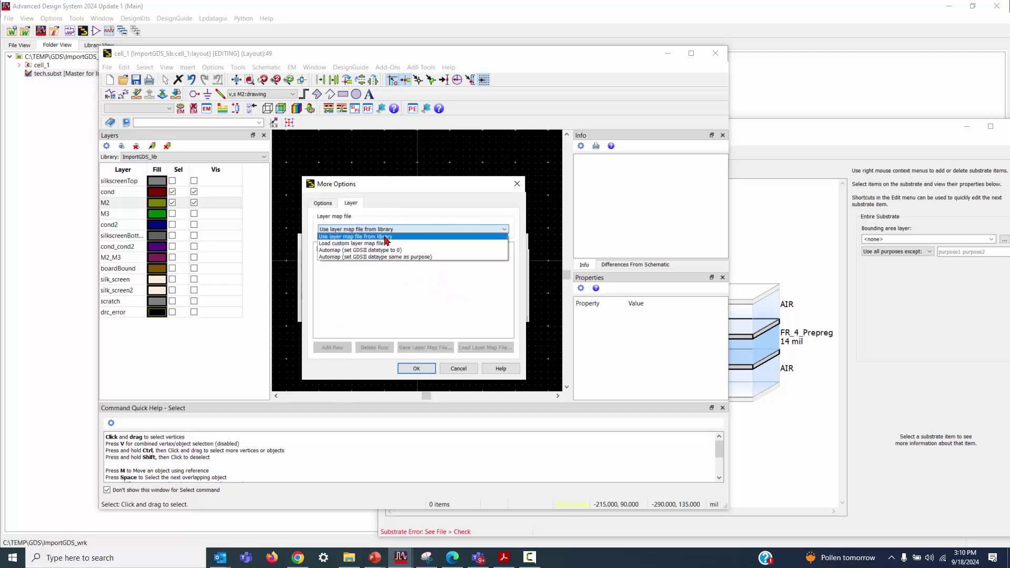
{"action": "left_click", "coordinate": [384, 244]}
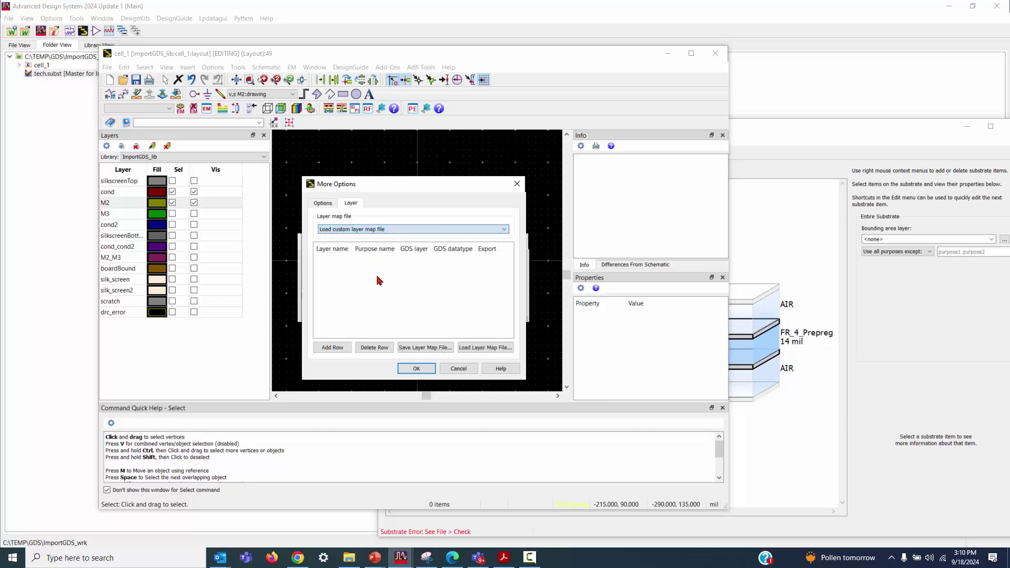
{"action": "left_click", "coordinate": [332, 348]}
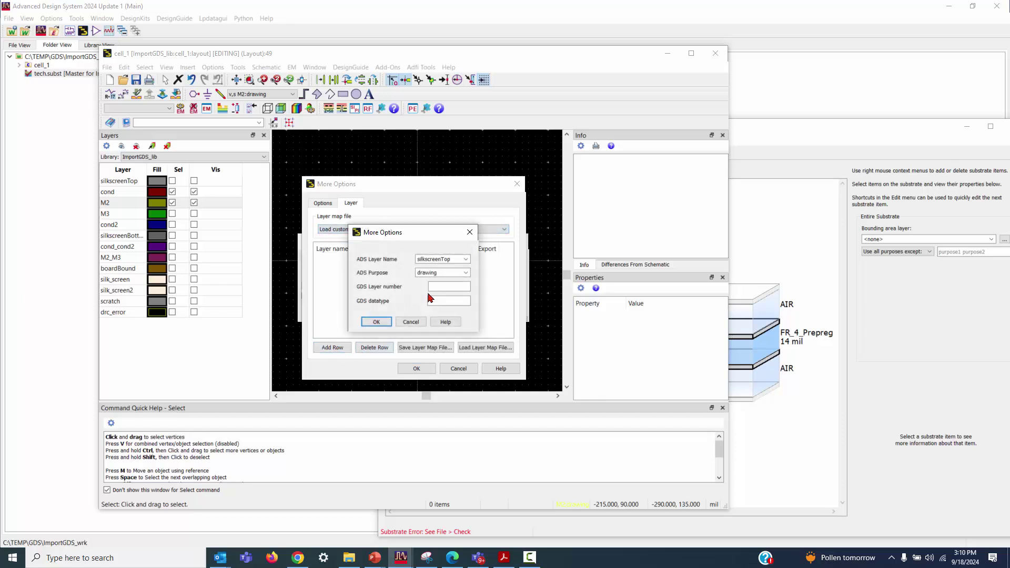
{"action": "left_click", "coordinate": [465, 259]}
{"action": "left_click", "coordinate": [453, 275]}
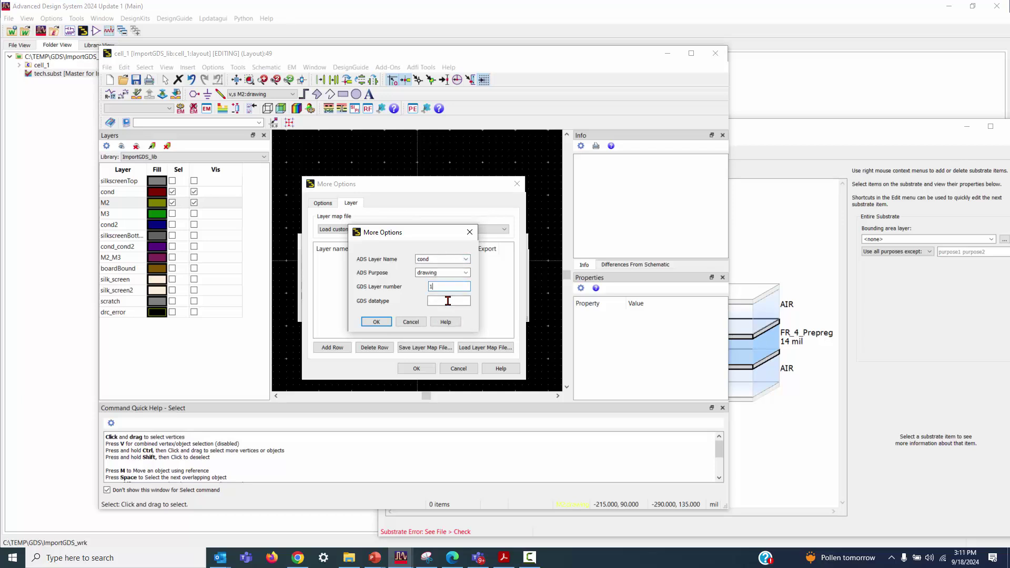
{"action": "left_click", "coordinate": [448, 301]}
{"action": "left_click", "coordinate": [376, 322]}
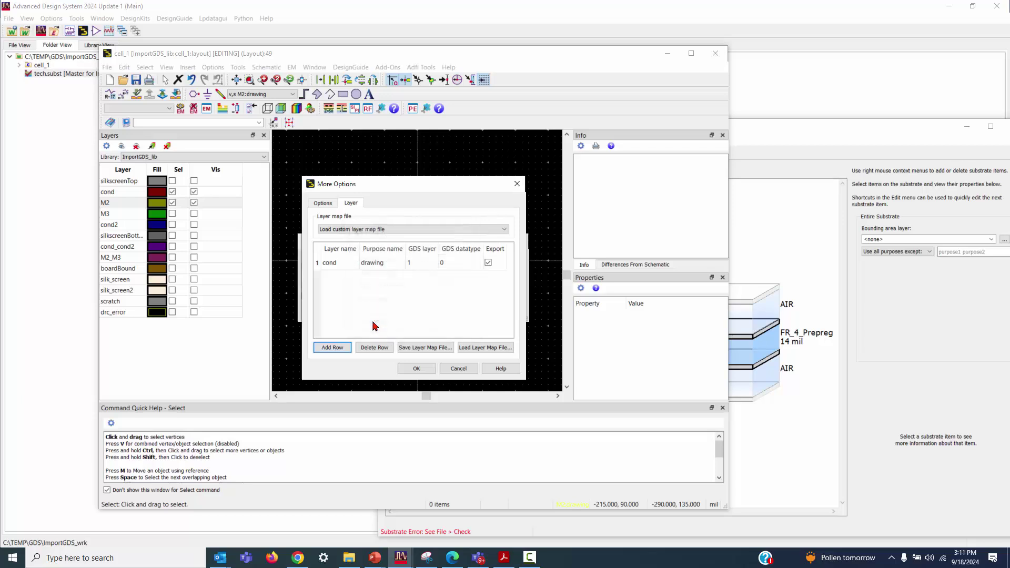
Step: Map M2 to GDS layer 2, datatype 0, and accept the map without saving it
{"action": "left_click", "coordinate": [339, 350]}
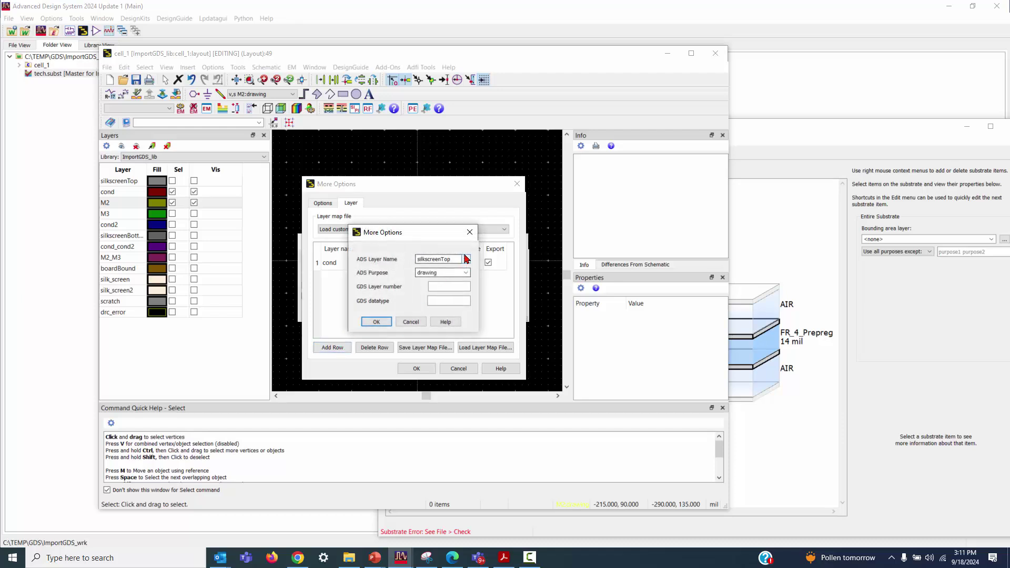
{"action": "left_click", "coordinate": [465, 259]}
{"action": "left_click", "coordinate": [448, 280]}
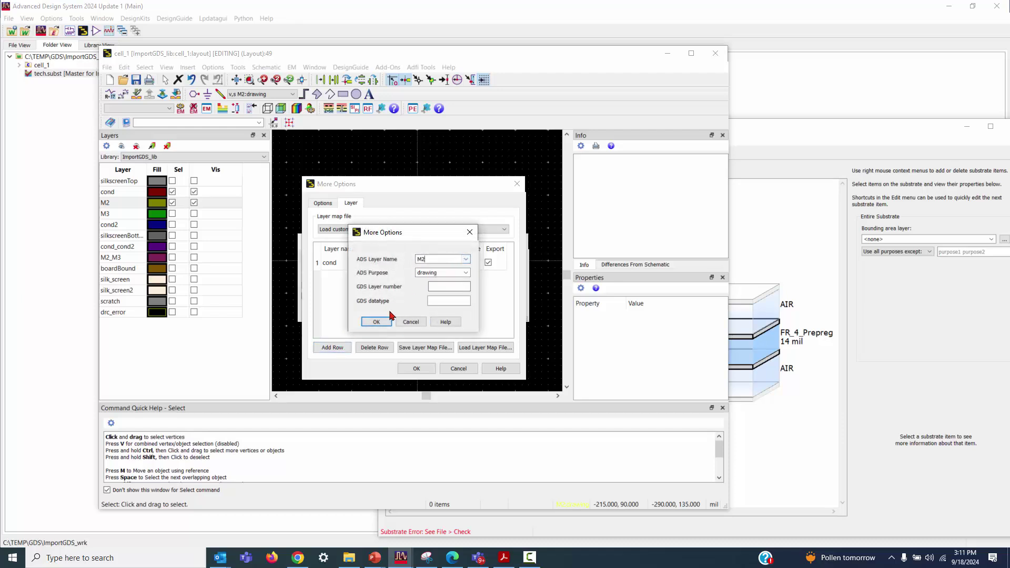
{"action": "left_click", "coordinate": [447, 285]}
{"action": "type", "text": "1"}
{"action": "left_click", "coordinate": [448, 300]}
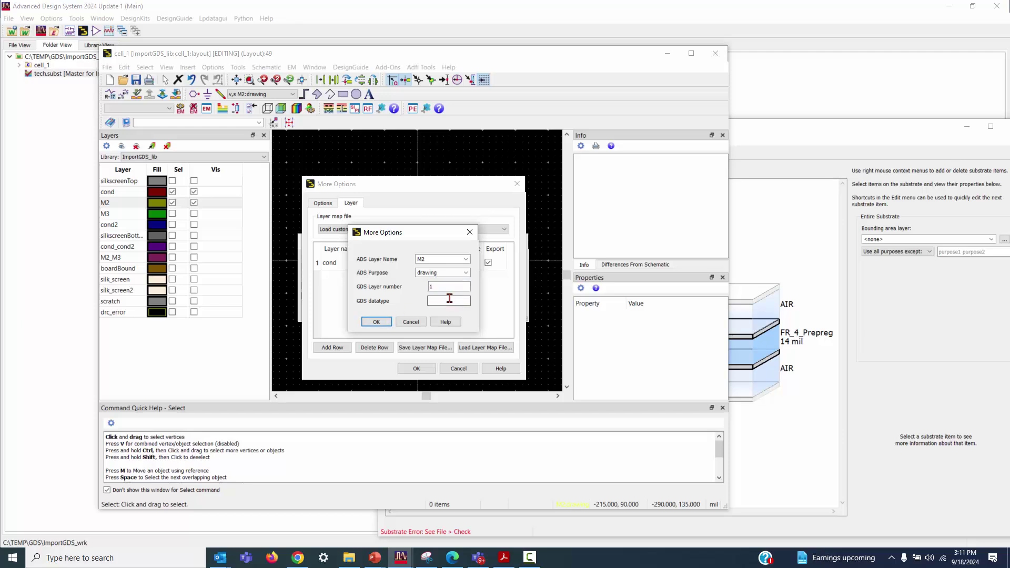
{"action": "double_click", "coordinate": [446, 286]}
{"action": "type", "text": "2"}
{"action": "left_click", "coordinate": [377, 321]}
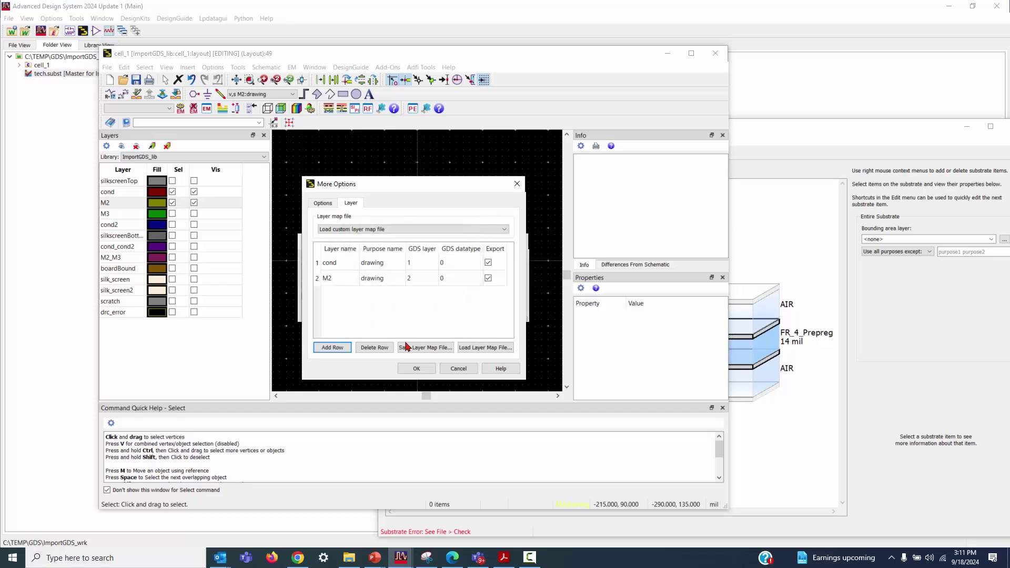
{"action": "left_click", "coordinate": [413, 368]}
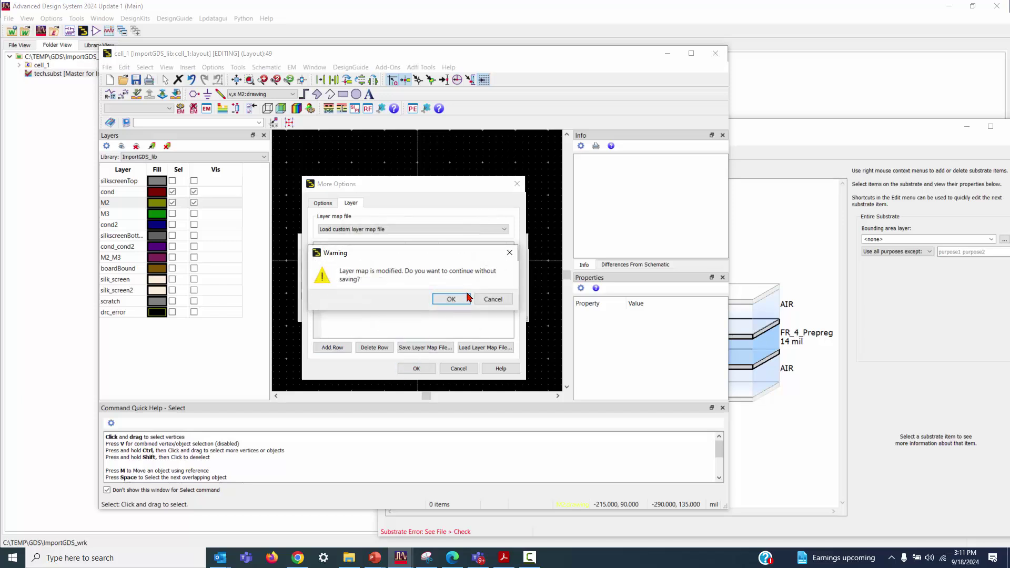
{"action": "left_click", "coordinate": [467, 298]}
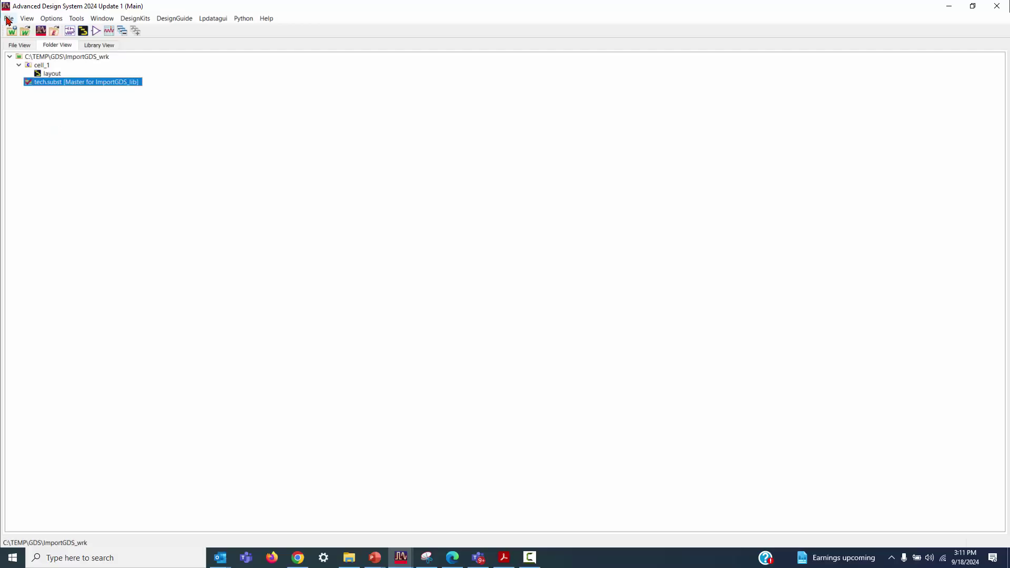
Step: Create library ImportGDS1_lib using ImportGDS_lib's technology at 0.001 mil resolution
{"action": "left_click", "coordinate": [8, 18]}
{"action": "mouse_move", "coordinate": [52, 34]}
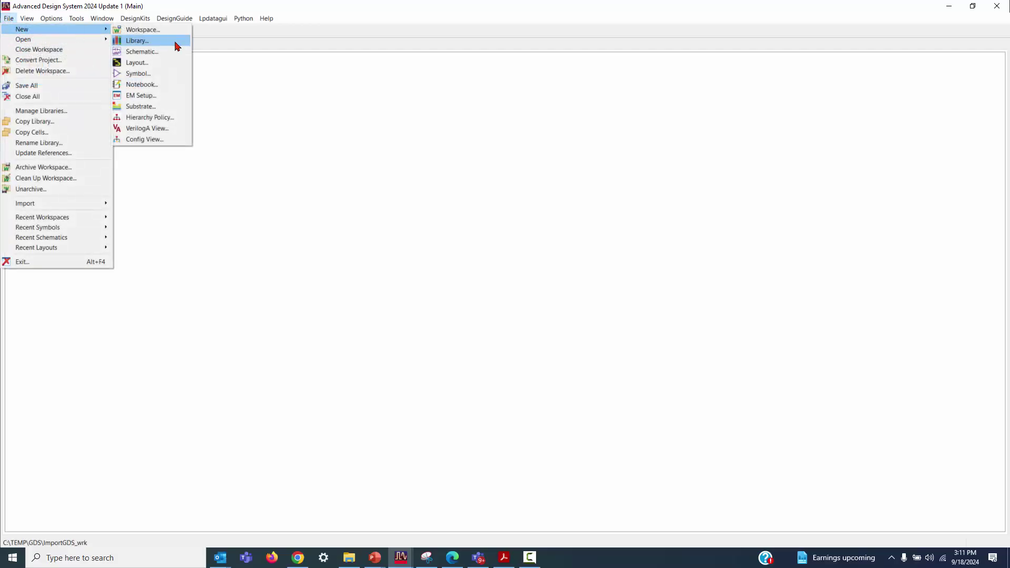
{"action": "left_click", "coordinate": [169, 42]}
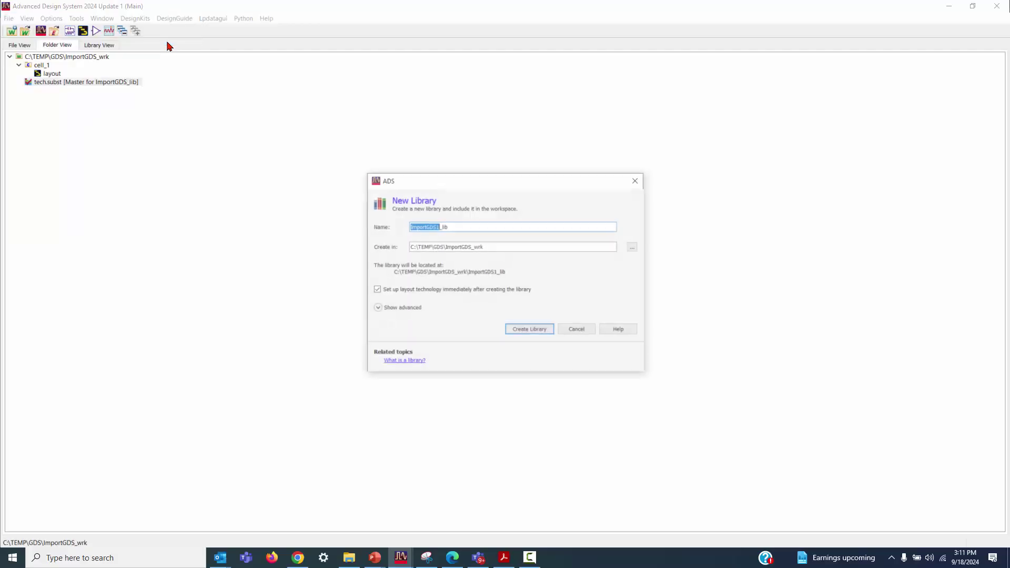
{"action": "left_click", "coordinate": [397, 308]}
{"action": "left_click", "coordinate": [523, 365]}
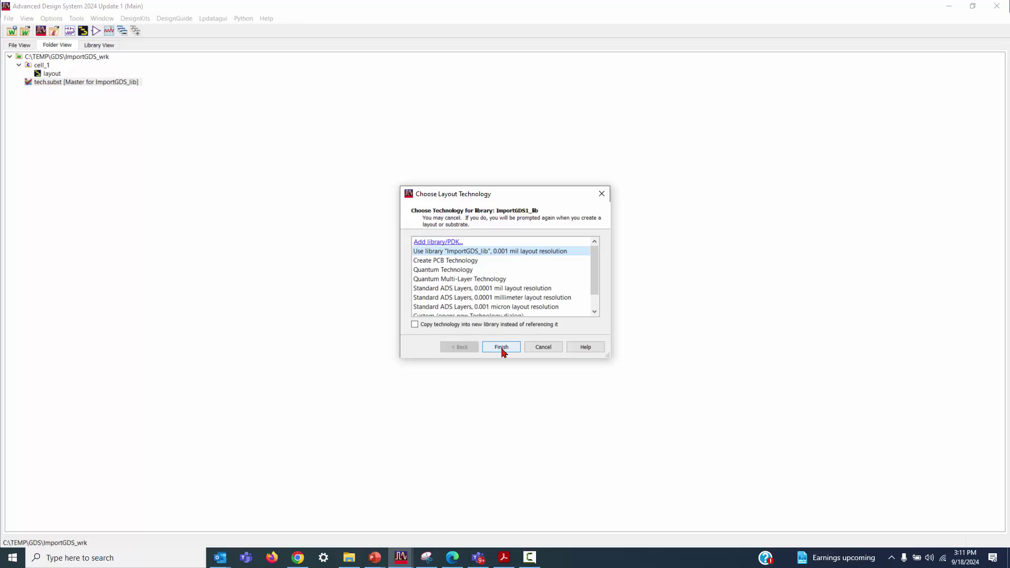
{"action": "left_click", "coordinate": [502, 347]}
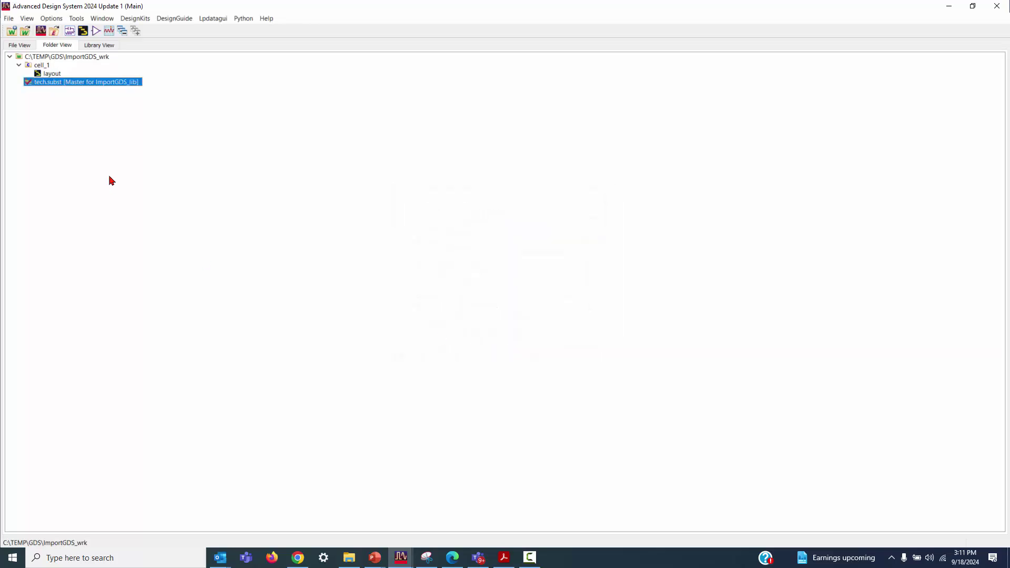
Step: Rename ImportGDS_lib to export_lib from the Library View and confirm
{"action": "left_click", "coordinate": [107, 45]}
{"action": "right_click", "coordinate": [46, 64]}
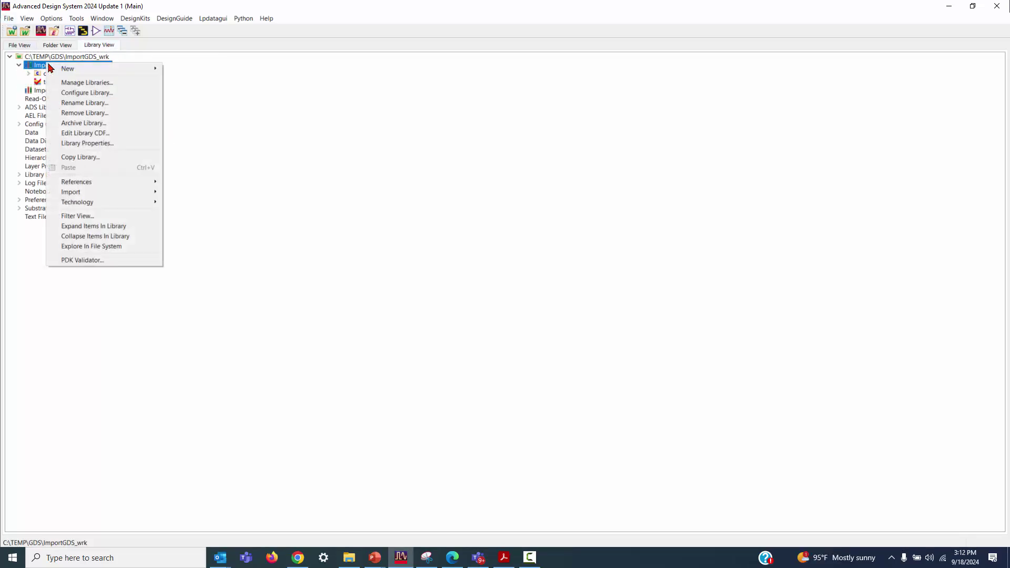
{"action": "left_click", "coordinate": [84, 103]}
{"action": "left_click", "coordinate": [471, 253]}
{"action": "type", "text": "2_lib"}
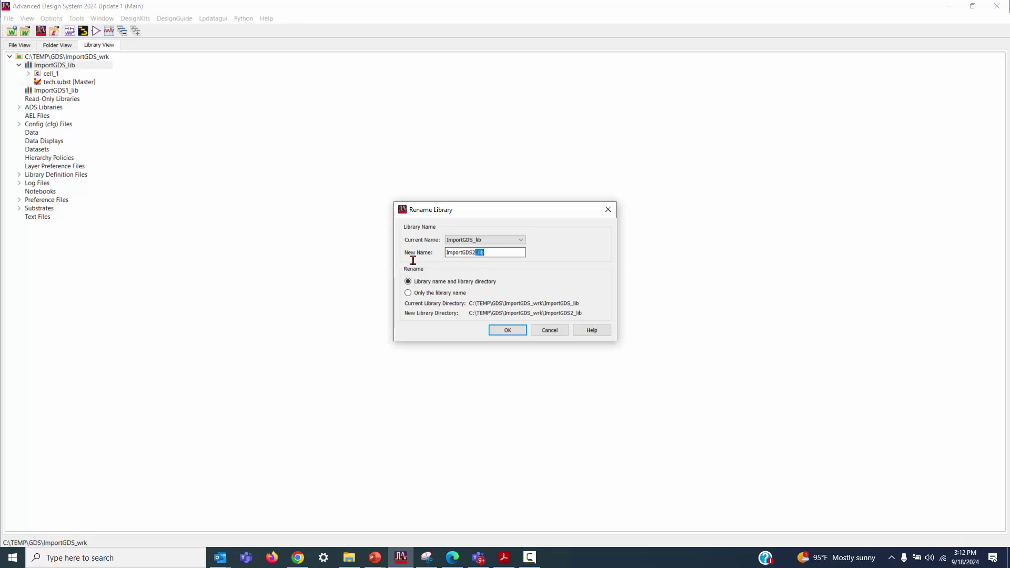
{"action": "left_click_drag", "start_coordinate": [476, 253], "coordinate": [440, 253]}
{"action": "type", "text": "export"}
{"action": "left_click", "coordinate": [505, 331]}
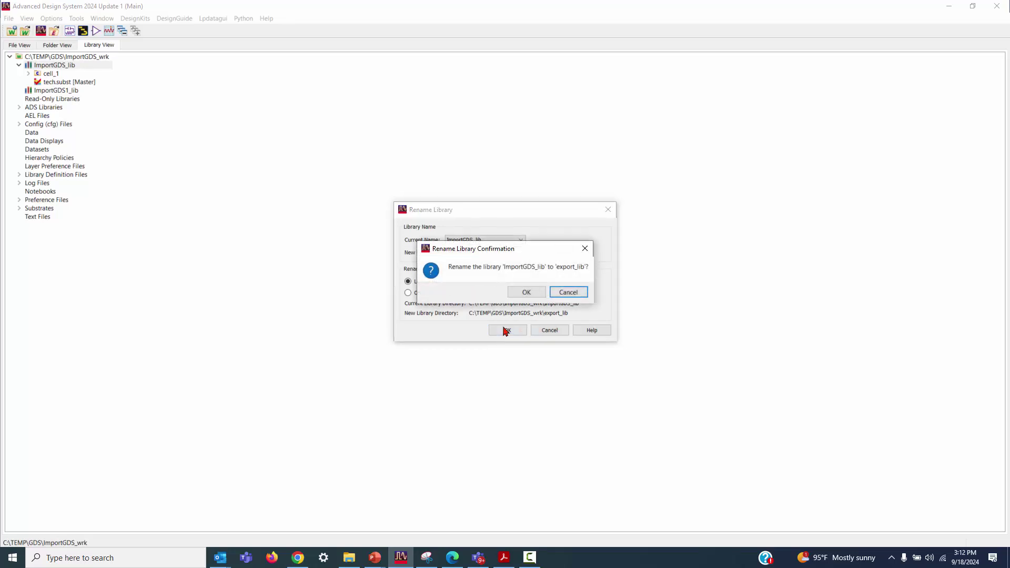
{"action": "left_click", "coordinate": [526, 293]}
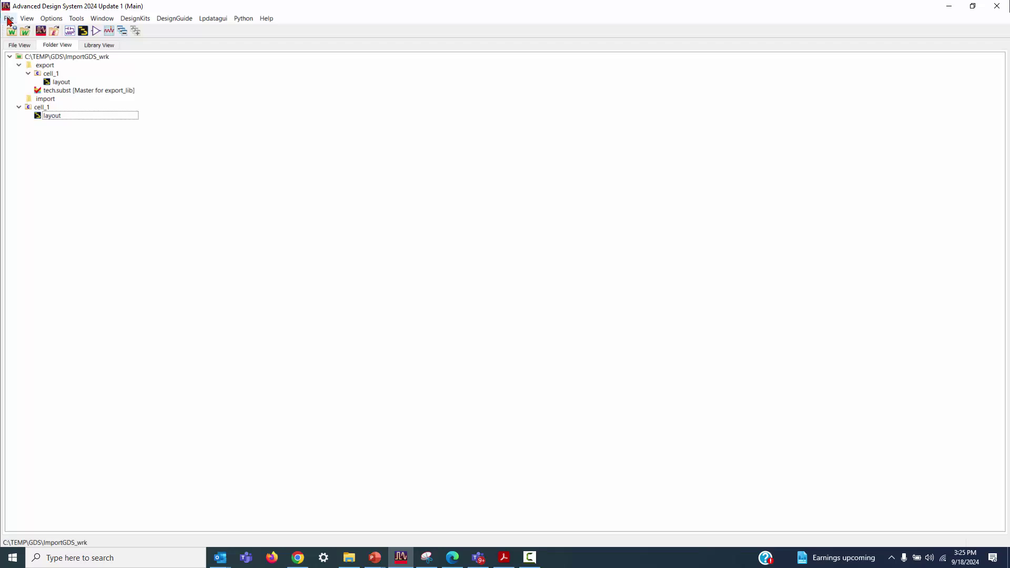
Step: Import Export.gds using the LayerMap.map custom layer map, overwriting cell_1's layout
{"action": "left_click", "coordinate": [8, 19]}
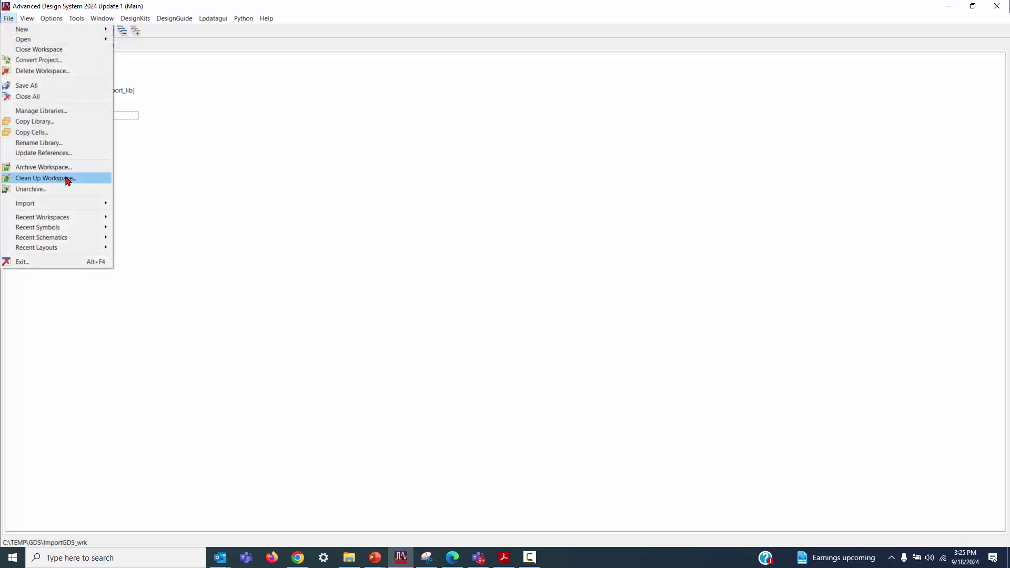
{"action": "mouse_move", "coordinate": [50, 203]}
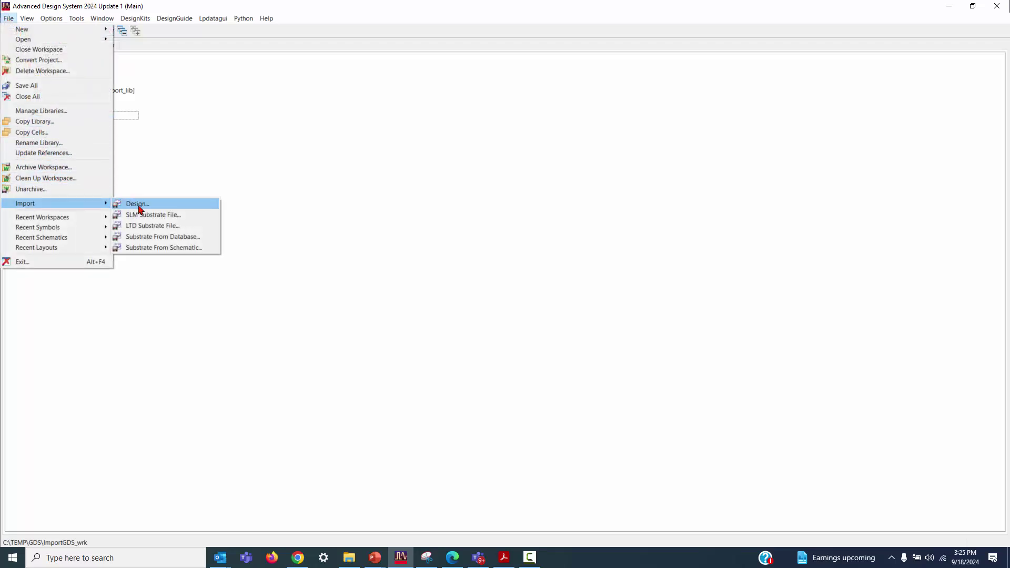
{"action": "left_click", "coordinate": [138, 205]}
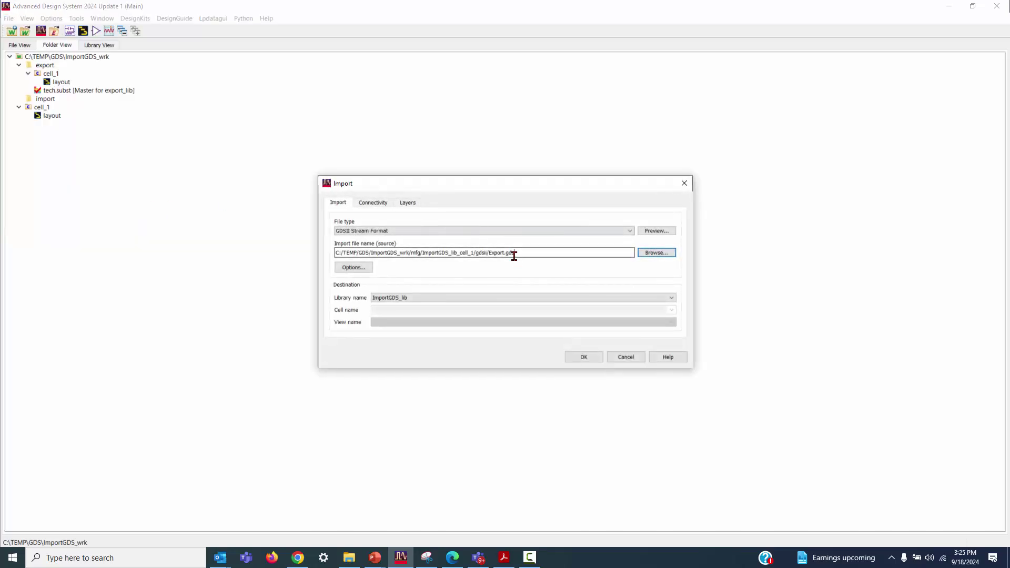
{"action": "left_click_drag", "start_coordinate": [510, 255], "coordinate": [488, 255]}
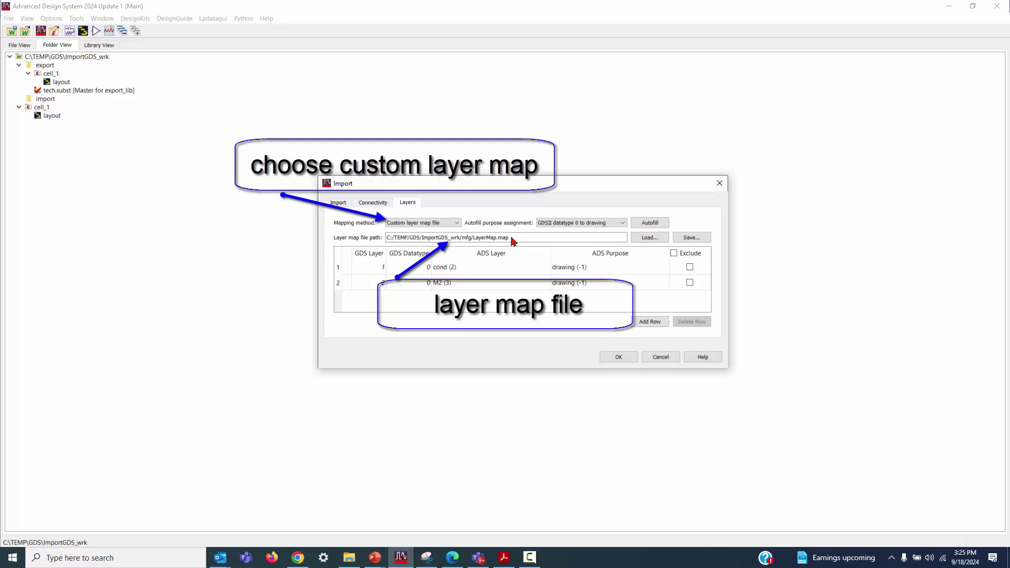
{"action": "left_click_drag", "start_coordinate": [511, 238], "coordinate": [473, 238]}
{"action": "left_click", "coordinate": [616, 361]}
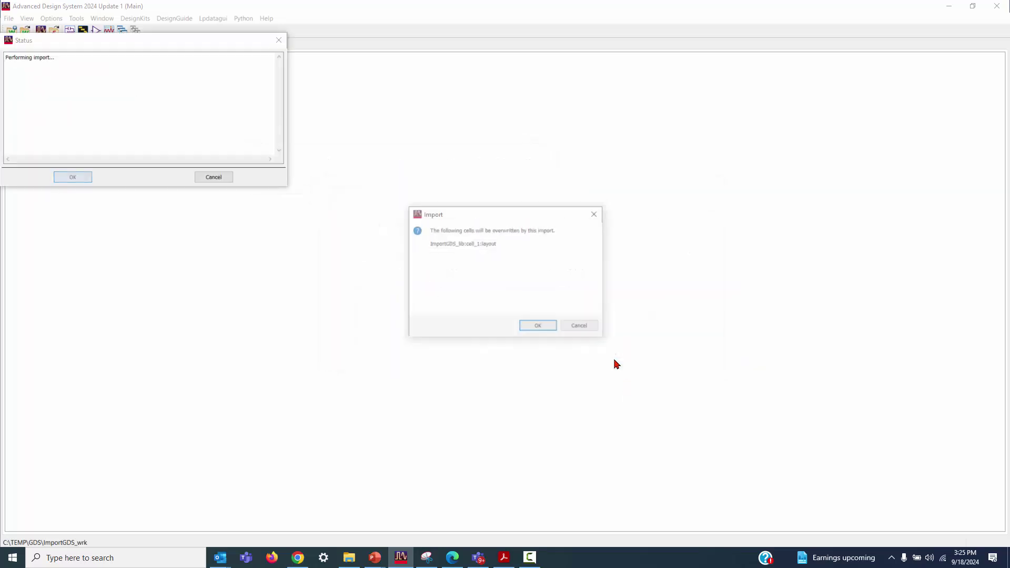
{"action": "left_click", "coordinate": [540, 327]}
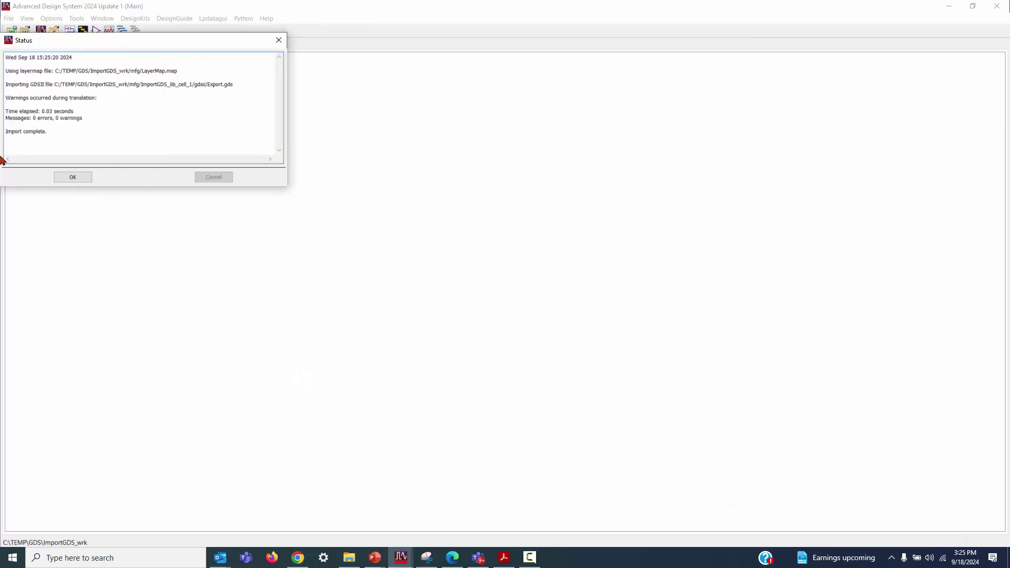
Step: Dismiss the import log and compare the imported cell_1 layout with export_lib's cell_1
{"action": "left_click", "coordinate": [71, 177]}
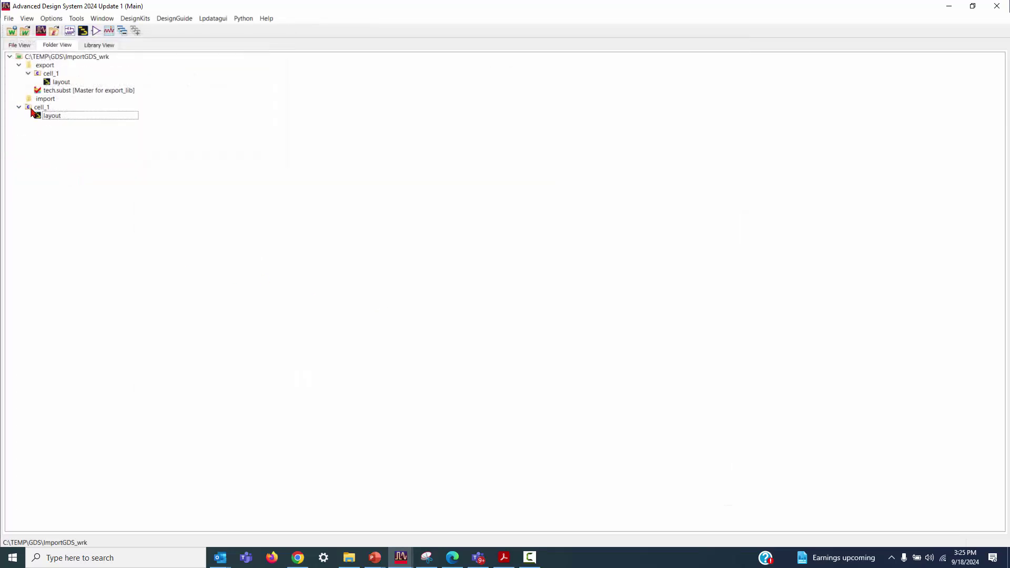
{"action": "left_click", "coordinate": [39, 115]}
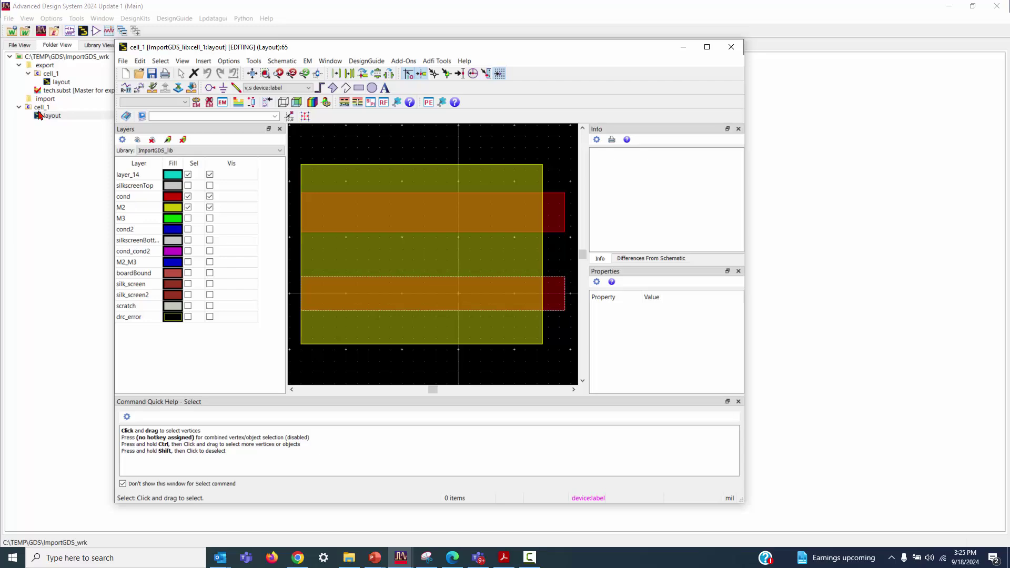
{"action": "left_click", "coordinate": [58, 83]}
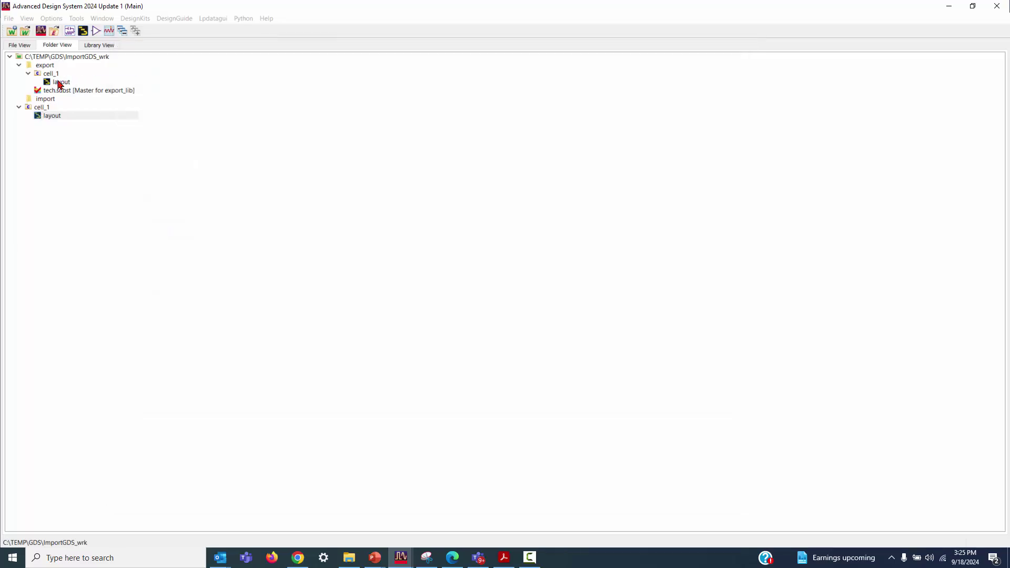
{"action": "double_click", "coordinate": [59, 82]}
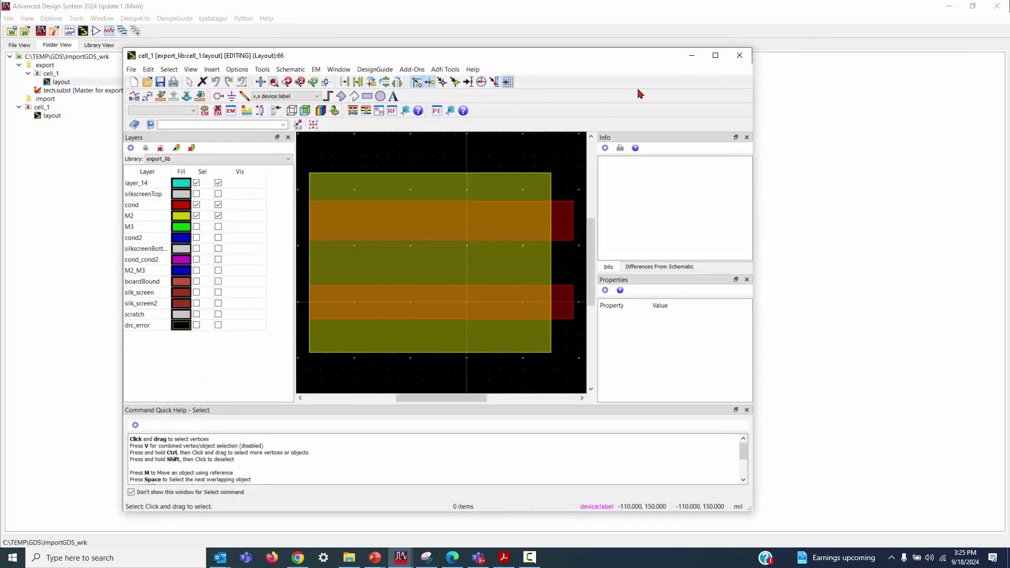
{"action": "left_click", "coordinate": [740, 55]}
{"action": "left_click", "coordinate": [51, 18]}
Step: Add layer_13 (number 13, drawing, DefBlue) to ImportGDS_lib's layer display properties and save
{"action": "mouse_move", "coordinate": [84, 63]}
{"action": "left_click", "coordinate": [182, 63]}
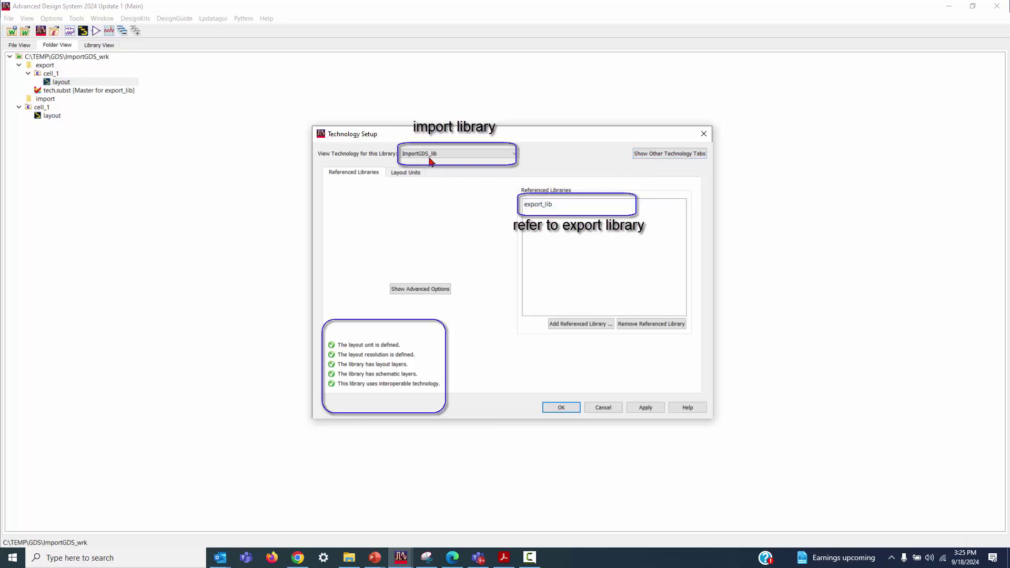
{"action": "left_click", "coordinate": [643, 155]}
{"action": "left_click", "coordinate": [464, 171]}
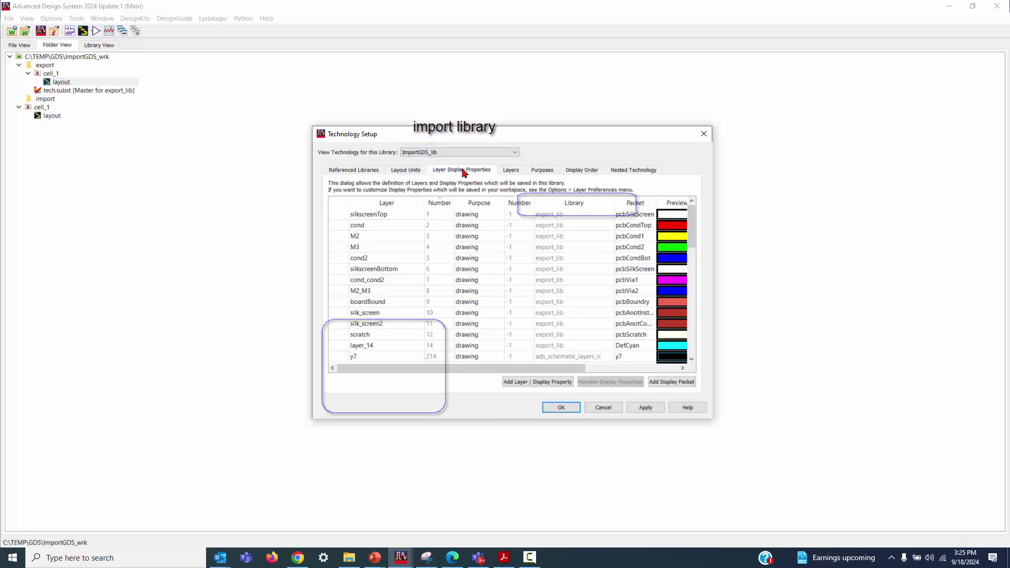
{"action": "left_click", "coordinate": [551, 382]}
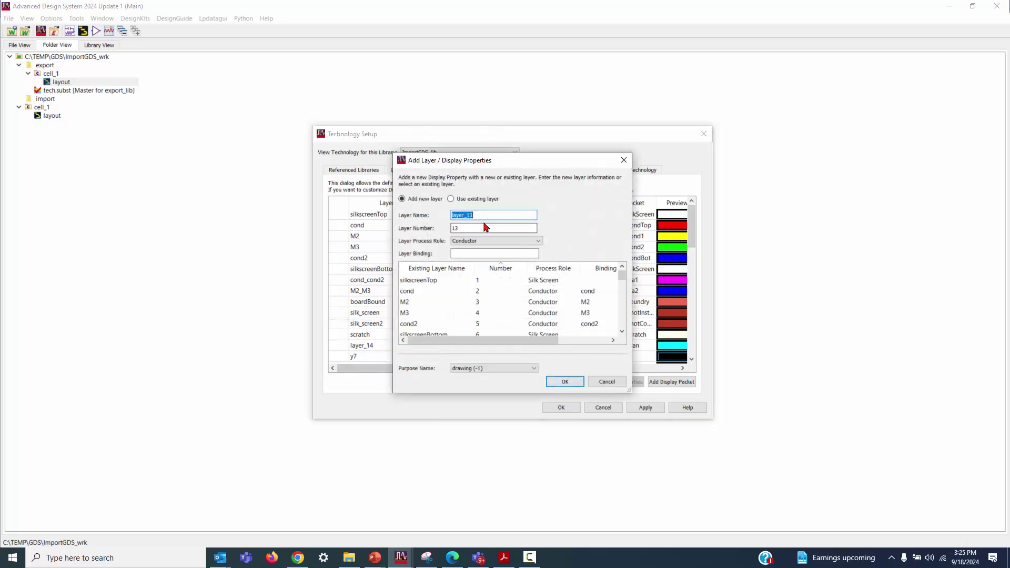
{"action": "scroll", "coordinate": [503, 290], "scroll_direction": "down", "scroll_amount": 5}
{"action": "scroll", "coordinate": [503, 290], "scroll_direction": "up", "scroll_amount": 1}
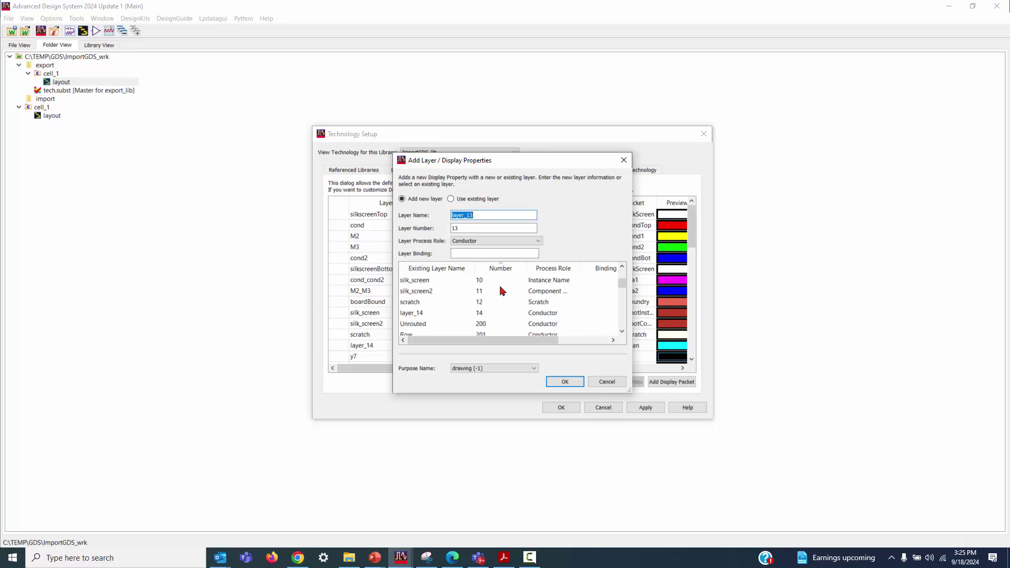
{"action": "left_click", "coordinate": [565, 381]}
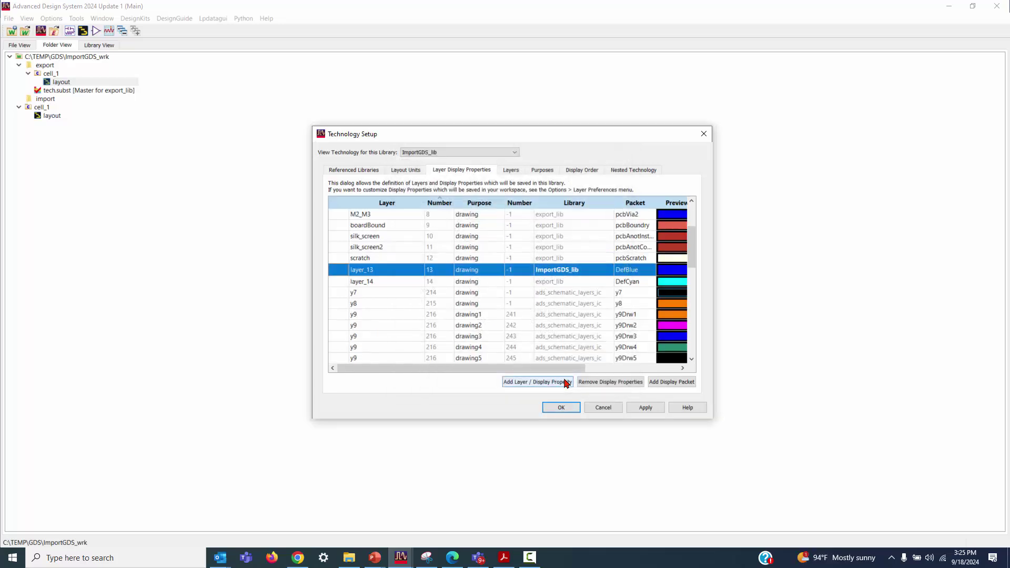
{"action": "left_click", "coordinate": [553, 408]}
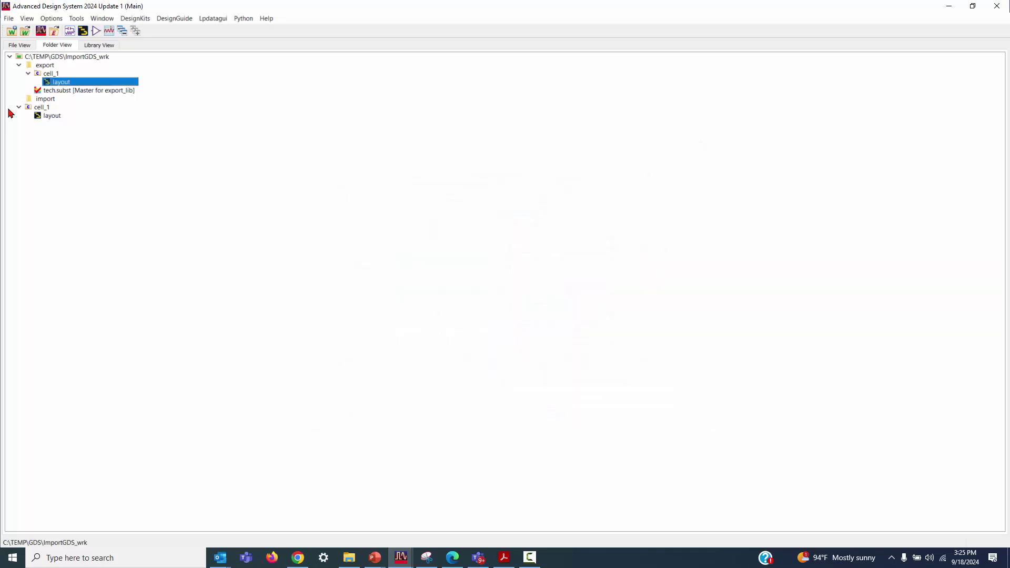
Step: Open the imported cell_1 layout and hide layer_14, cond and M2
{"action": "left_click", "coordinate": [48, 116]}
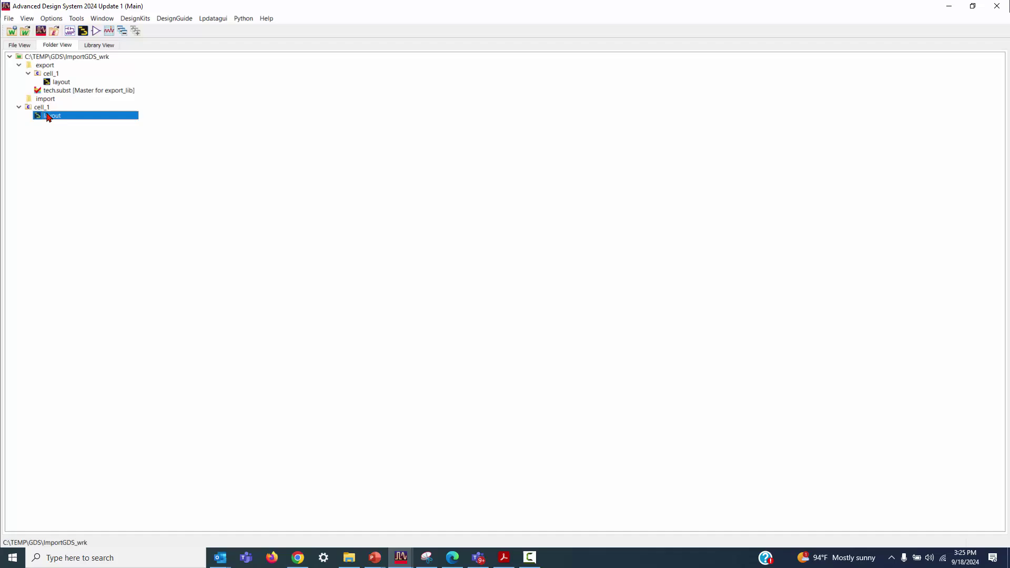
{"action": "left_click", "coordinate": [48, 77]}
{"action": "double_click", "coordinate": [53, 116]}
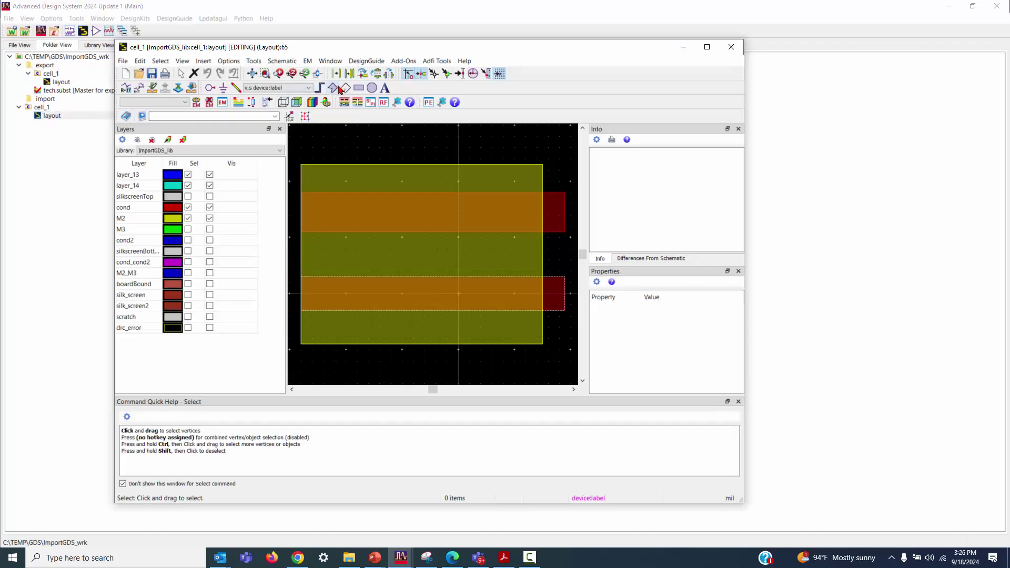
{"action": "left_click", "coordinate": [308, 87]}
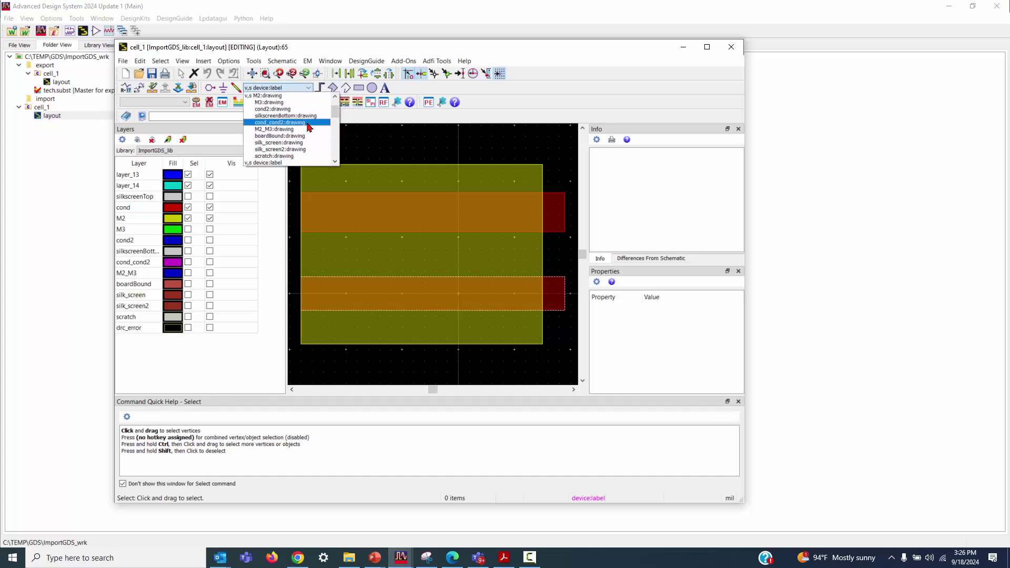
{"action": "scroll", "coordinate": [309, 127], "scroll_direction": "down", "scroll_amount": 3}
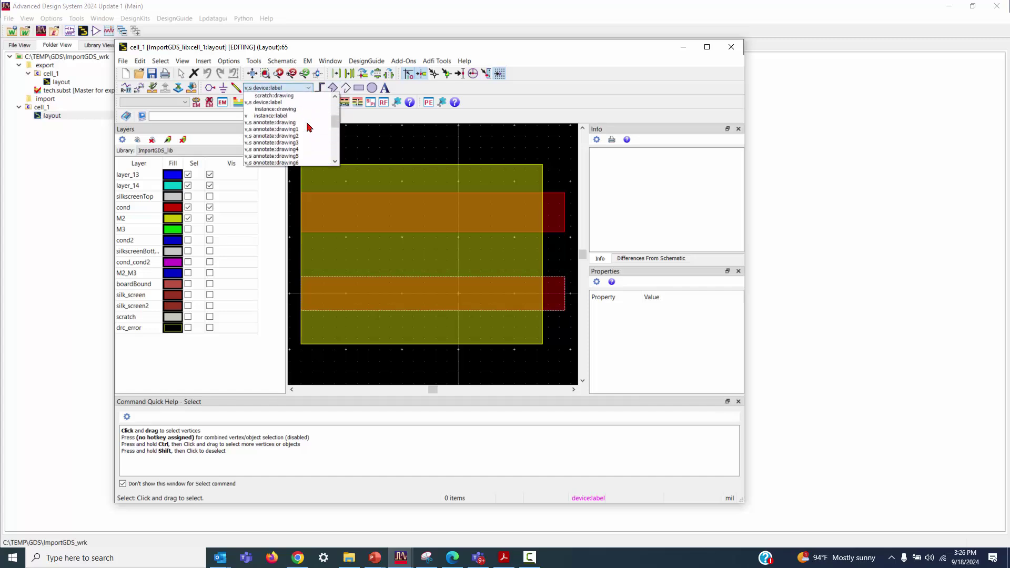
{"action": "scroll", "coordinate": [309, 127], "scroll_direction": "up", "scroll_amount": 3}
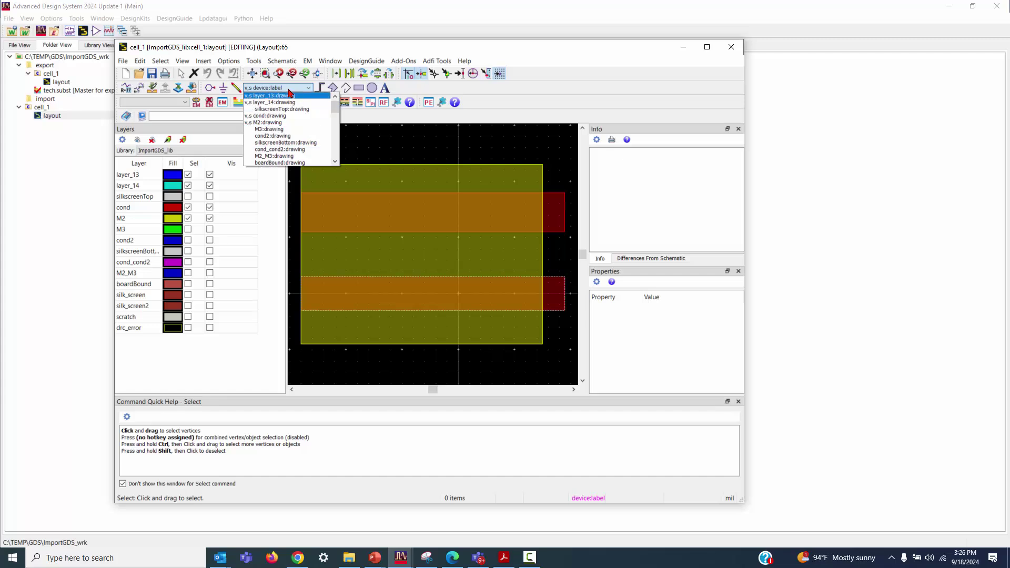
{"action": "left_click", "coordinate": [290, 100]}
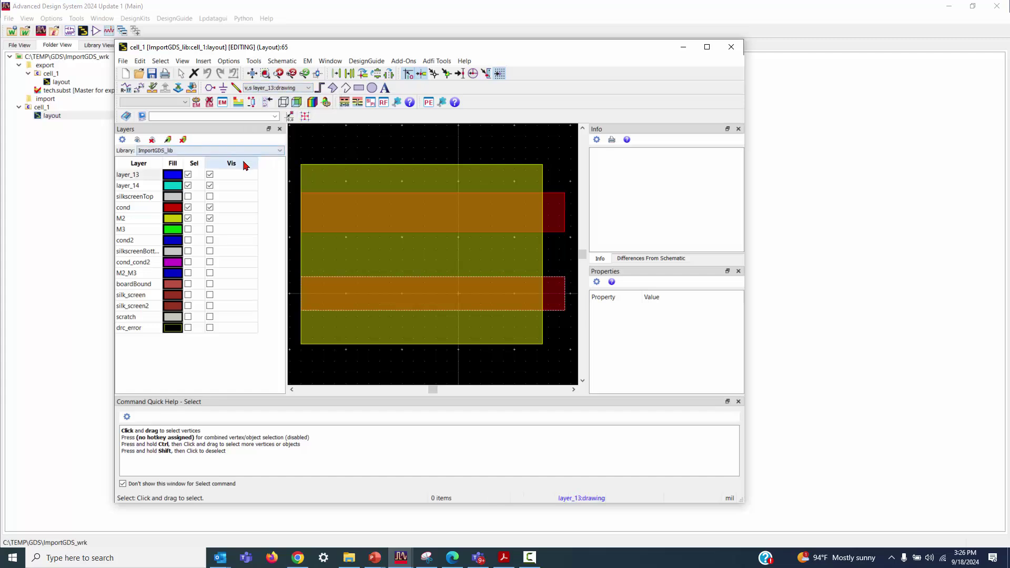
{"action": "left_click", "coordinate": [209, 185]}
{"action": "left_click", "coordinate": [209, 207]}
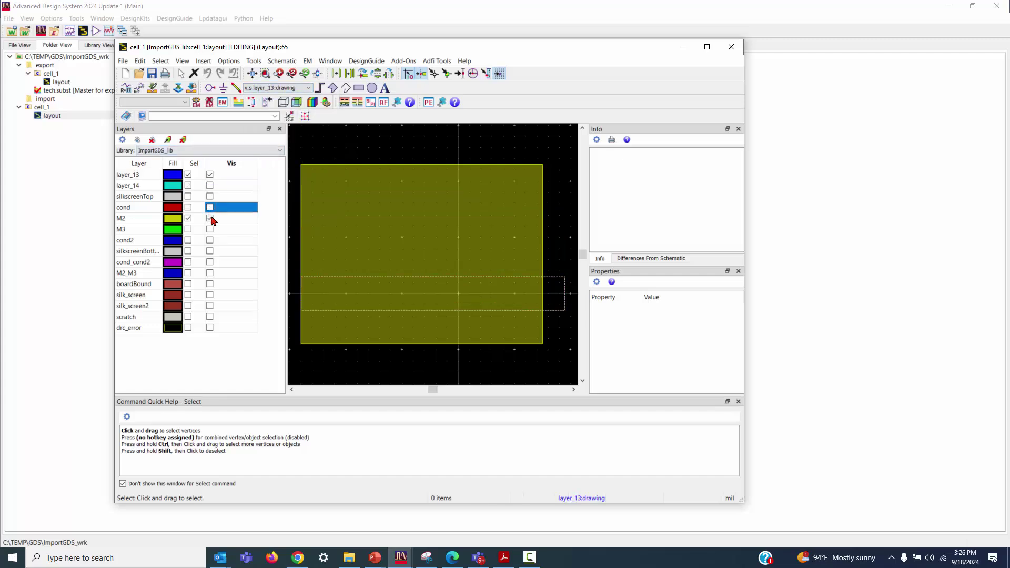
{"action": "left_click", "coordinate": [210, 218]}
Step: Draw a tall layer_13 rectangle over the left side, save, and show all layers
{"action": "left_click", "coordinate": [357, 89]}
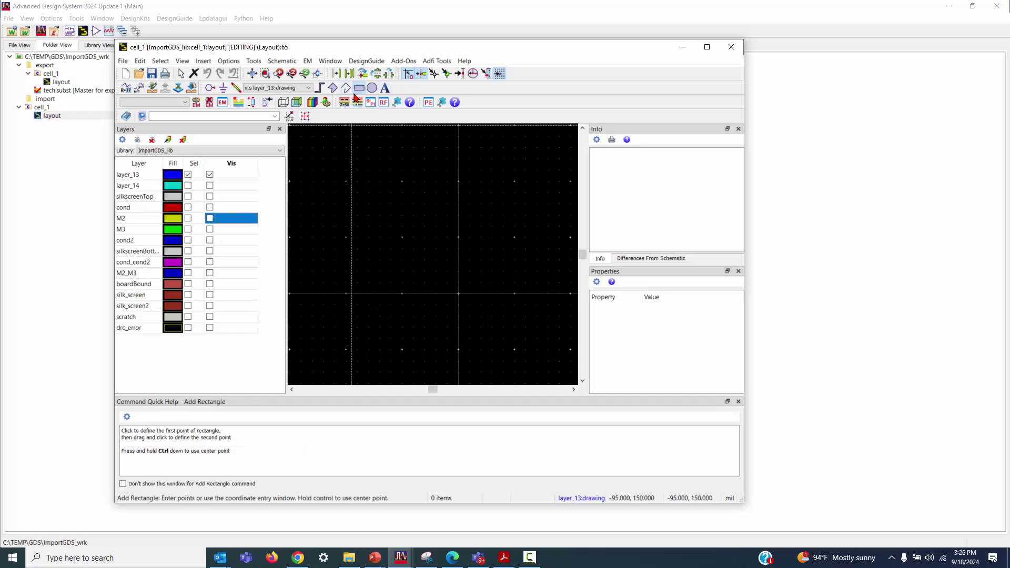
{"action": "left_click", "coordinate": [328, 164]}
{"action": "left_click", "coordinate": [396, 322]}
{"action": "right_click", "coordinate": [438, 267]}
{"action": "left_click", "coordinate": [455, 274]}
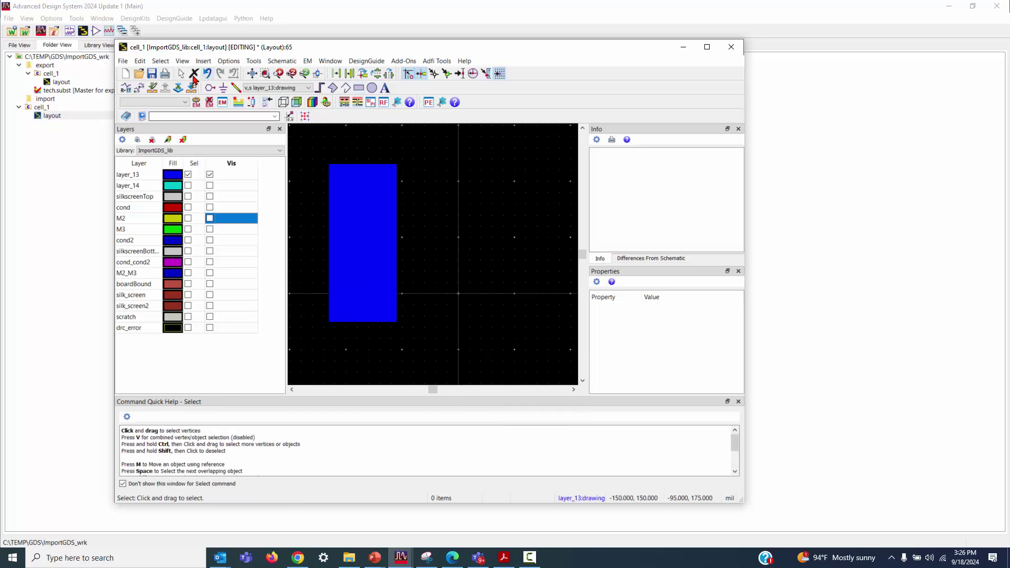
{"action": "left_click", "coordinate": [152, 74]}
{"action": "left_click", "coordinate": [138, 140]}
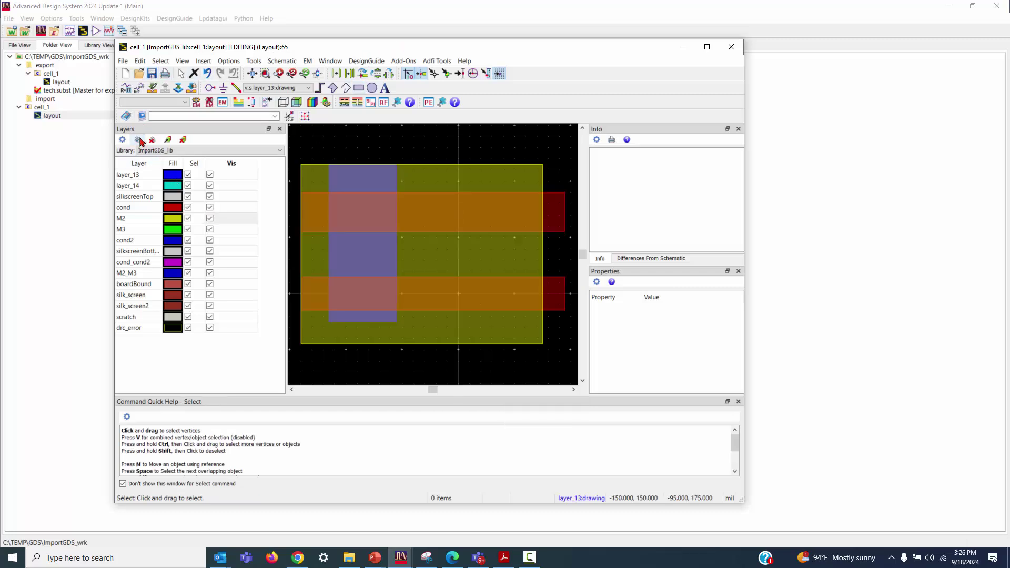
Step: Open export_lib's cell_1 layout and arrange it beside the ImportGDS_lib cell_1 layout
{"action": "double_click", "coordinate": [57, 82]}
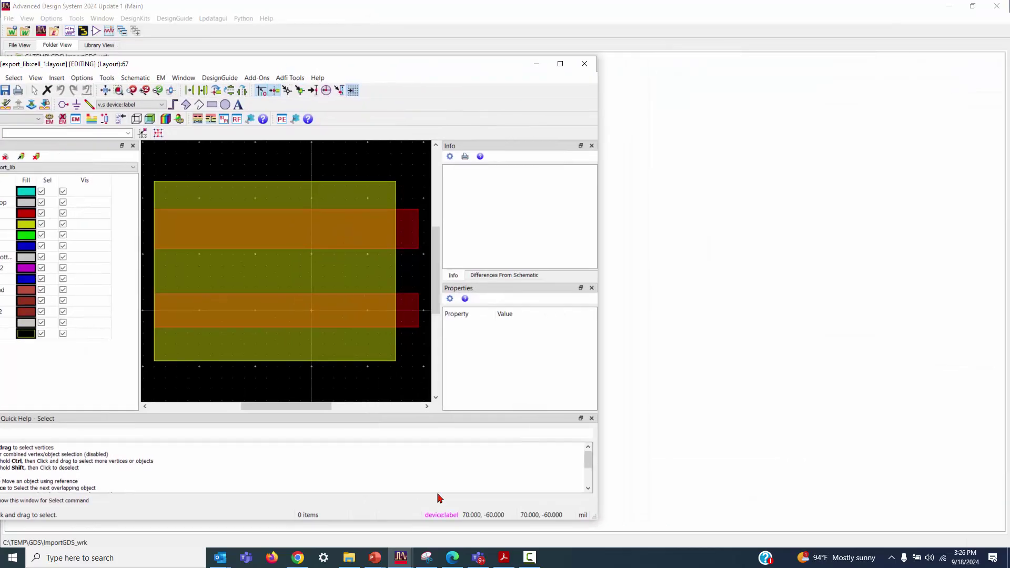
{"action": "mouse_move", "coordinate": [419, 550]}
{"action": "left_click", "coordinate": [414, 513]}
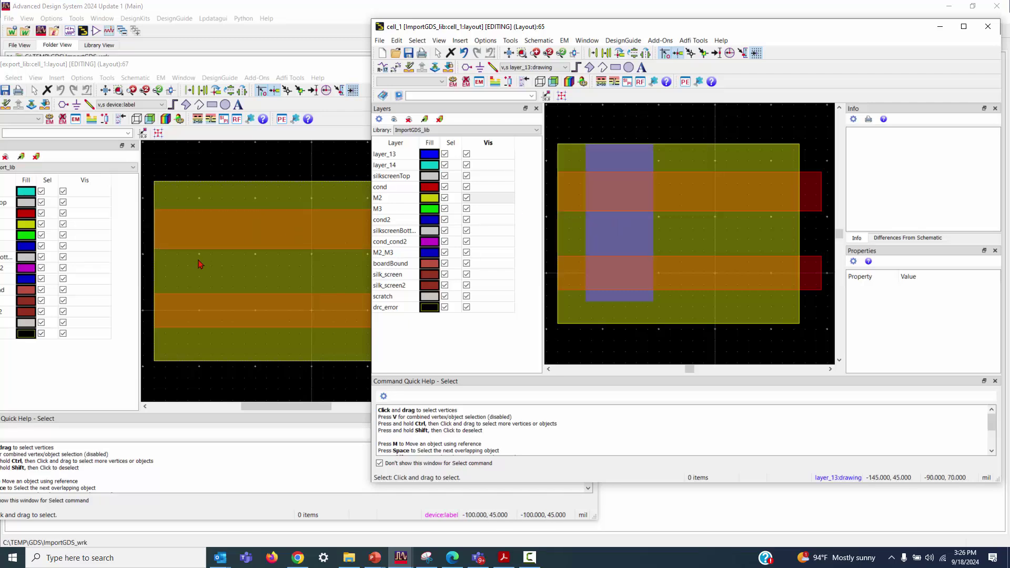
{"action": "left_click_drag", "start_coordinate": [148, 64], "coordinate": [222, 58]}
{"action": "left_click", "coordinate": [497, 29]}
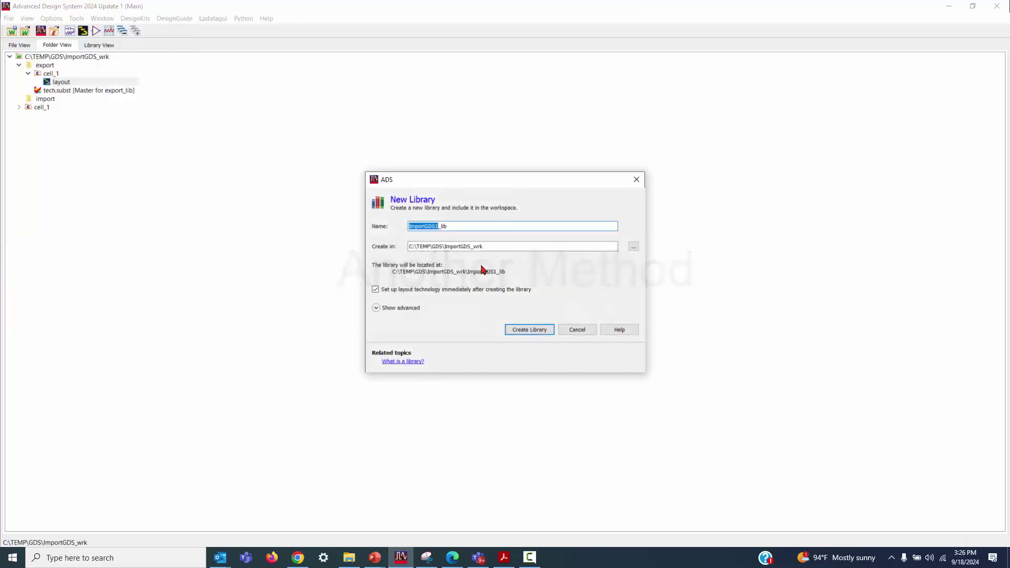
Step: Create library independent_lib with its own copied export_lib technology
{"action": "right_click", "coordinate": [445, 230]}
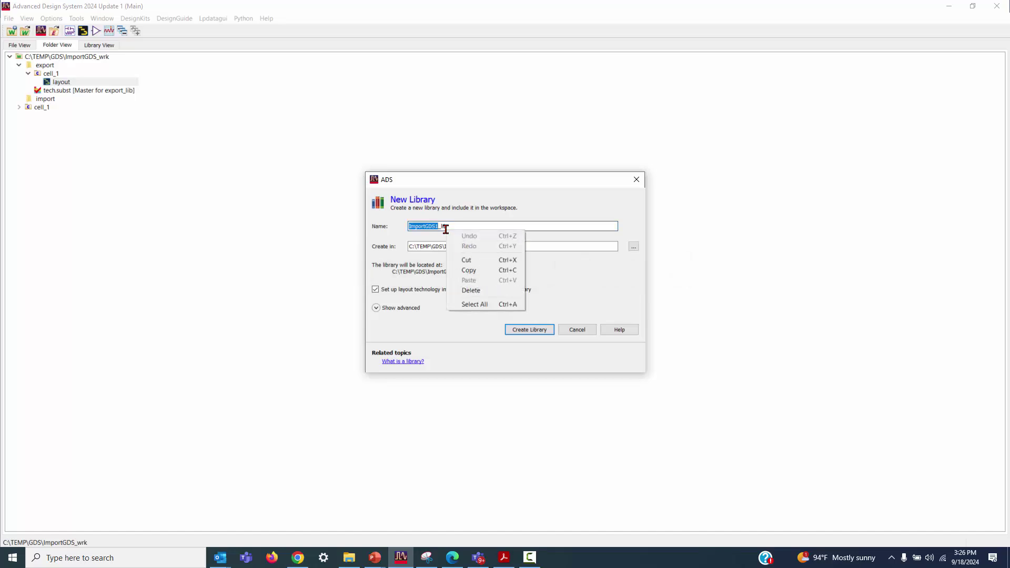
{"action": "key", "text": "Escape"}
{"action": "type", "text": "independent"}
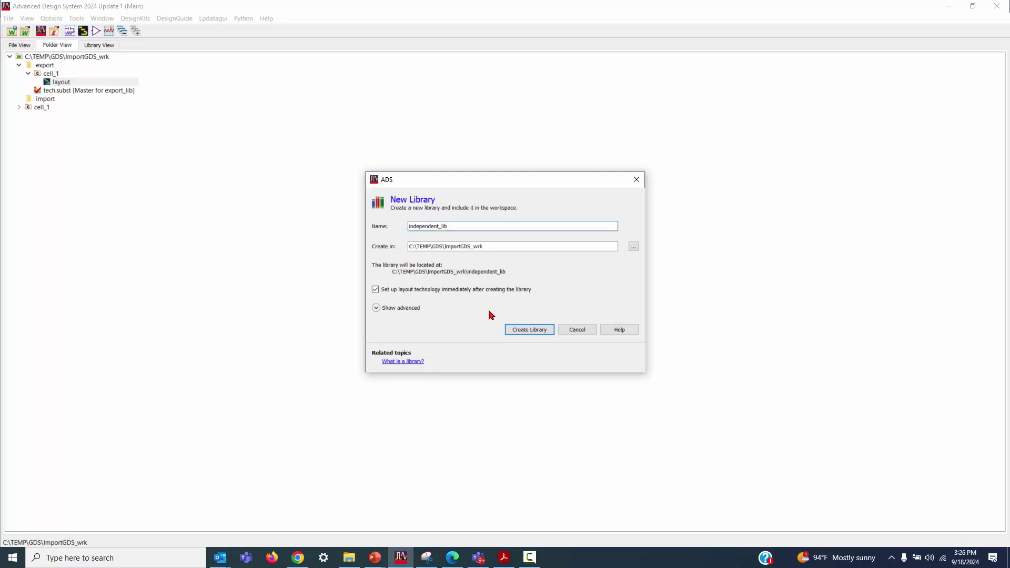
{"action": "left_click", "coordinate": [530, 329]}
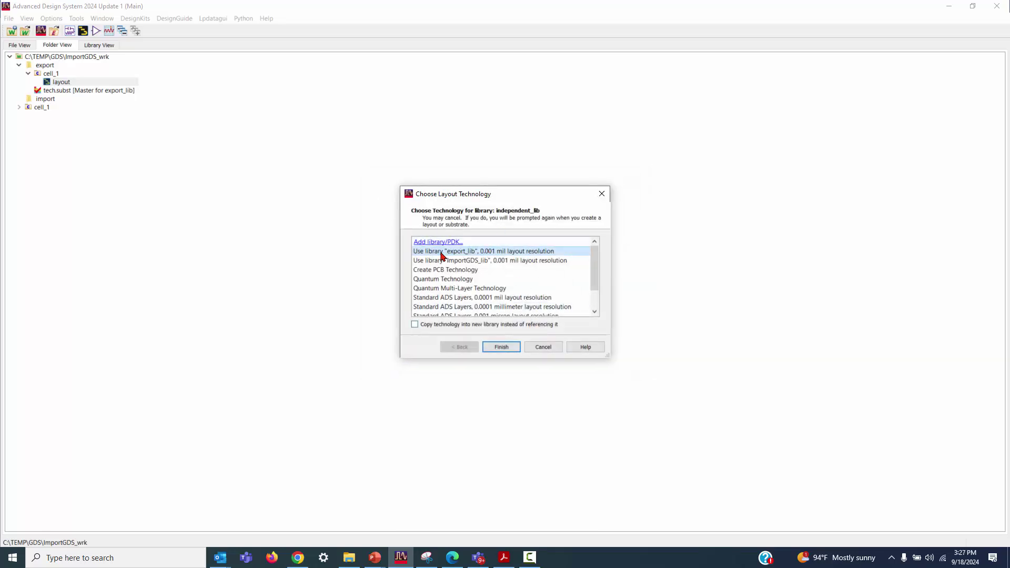
{"action": "left_click", "coordinate": [416, 324]}
{"action": "left_click", "coordinate": [499, 348]}
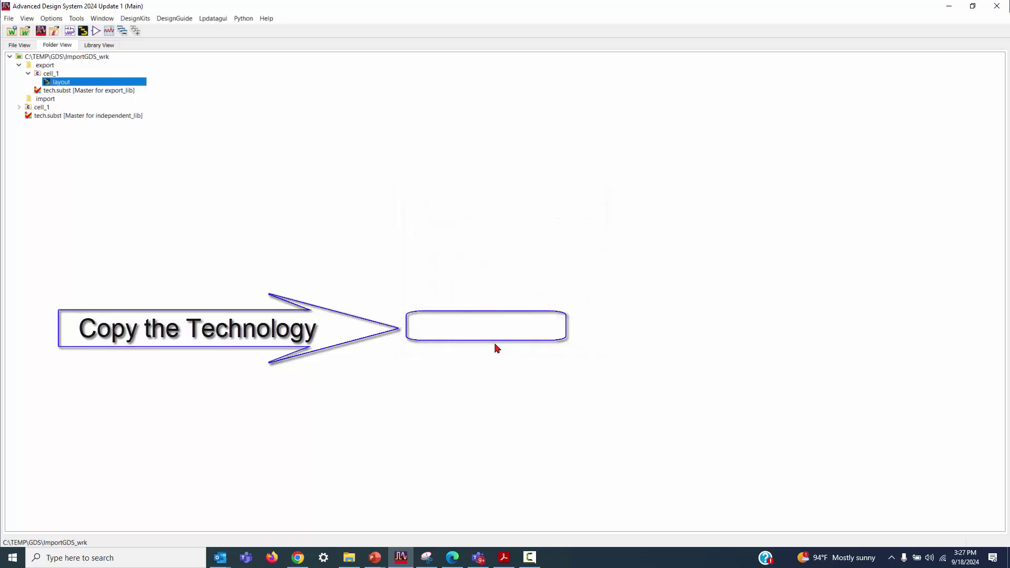
Step: In Library View, rename independent_lib's tech.subst substrate to 'independent'
{"action": "left_click", "coordinate": [99, 45]}
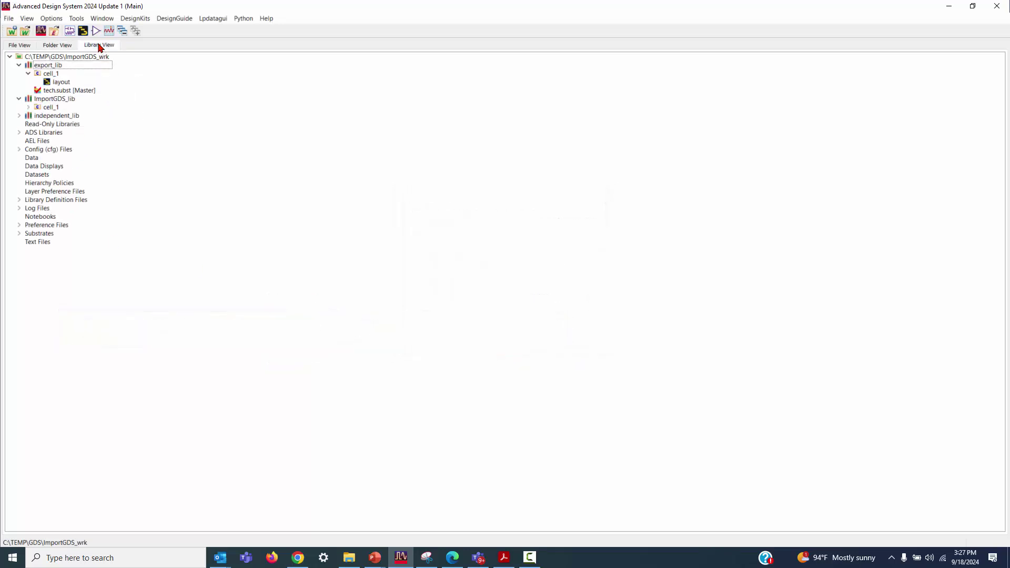
{"action": "left_click", "coordinate": [20, 116]}
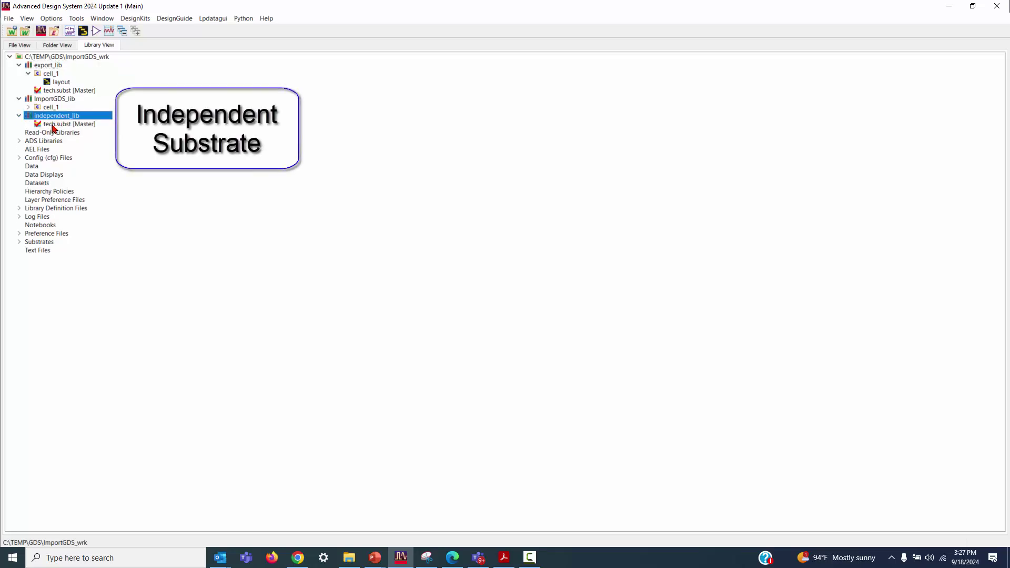
{"action": "left_click", "coordinate": [54, 128]}
{"action": "left_click", "coordinate": [55, 128]}
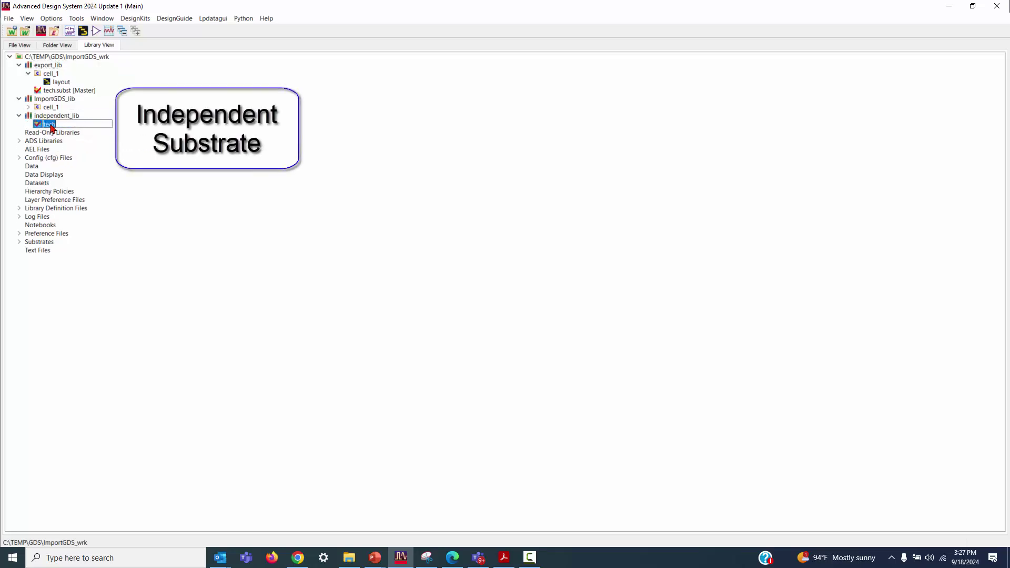
{"action": "key", "text": "BackSpace"}
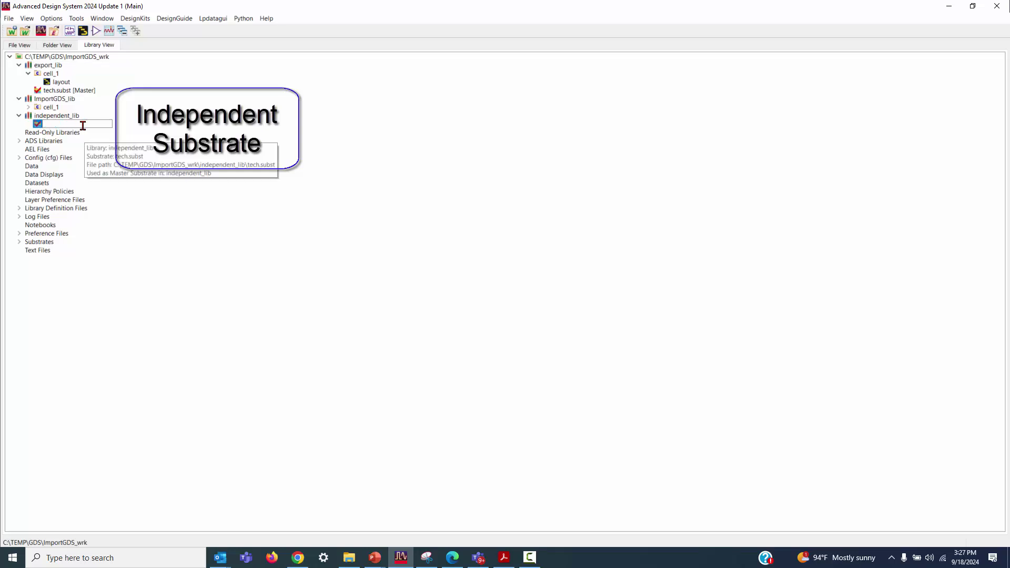
{"action": "type", "text": "independent"}
{"action": "key", "text": "Return"}
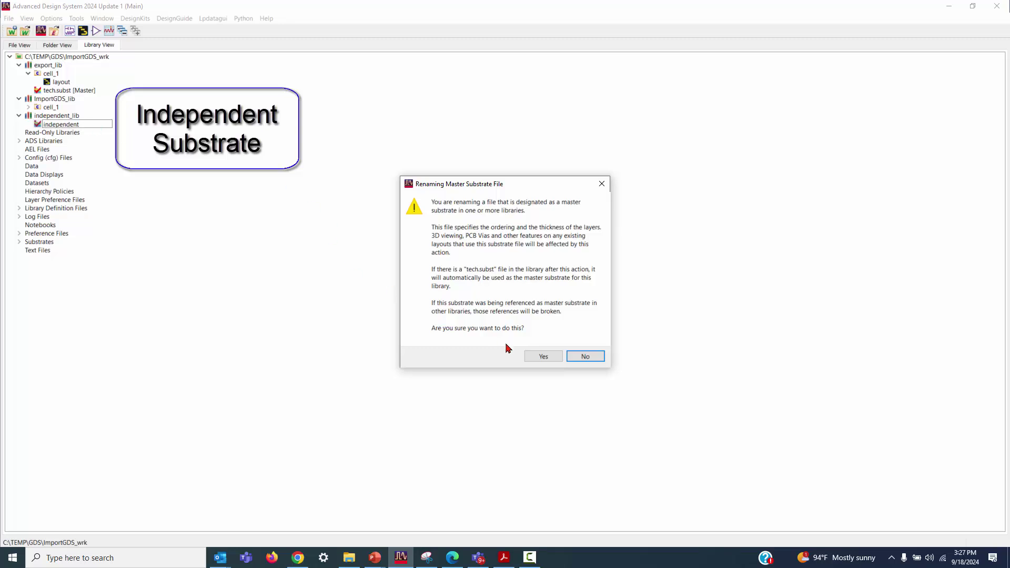
Step: Confirm the independent.subst rename, then import Export.gds as a design into independent_lib
{"action": "left_click", "coordinate": [542, 356]}
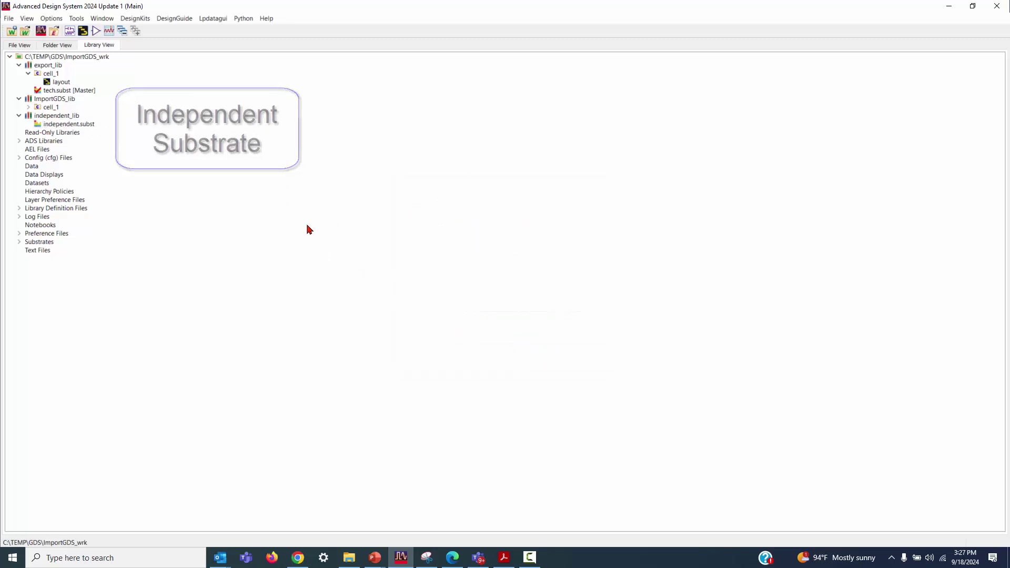
{"action": "left_click", "coordinate": [9, 18]}
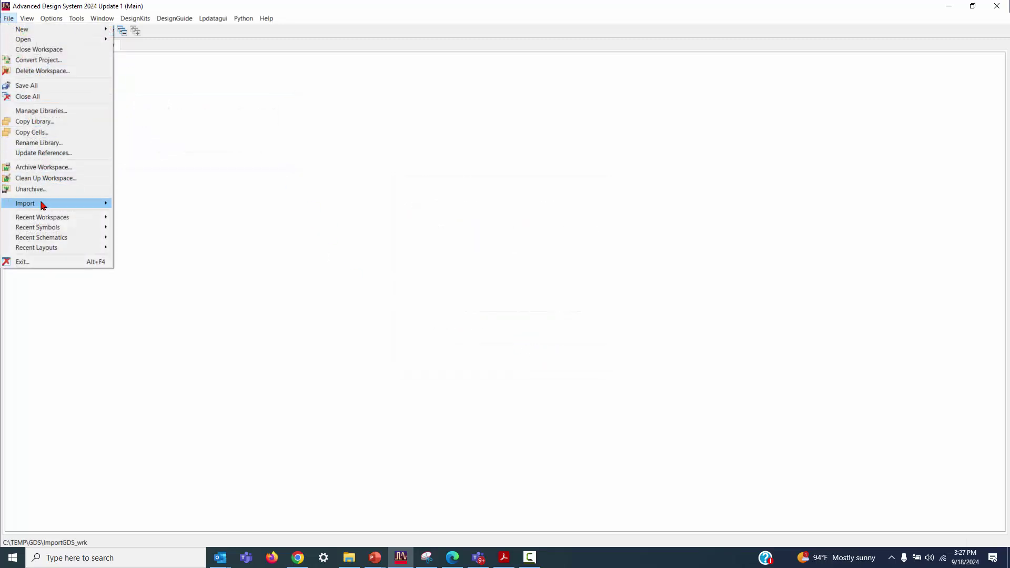
{"action": "mouse_move", "coordinate": [42, 205]}
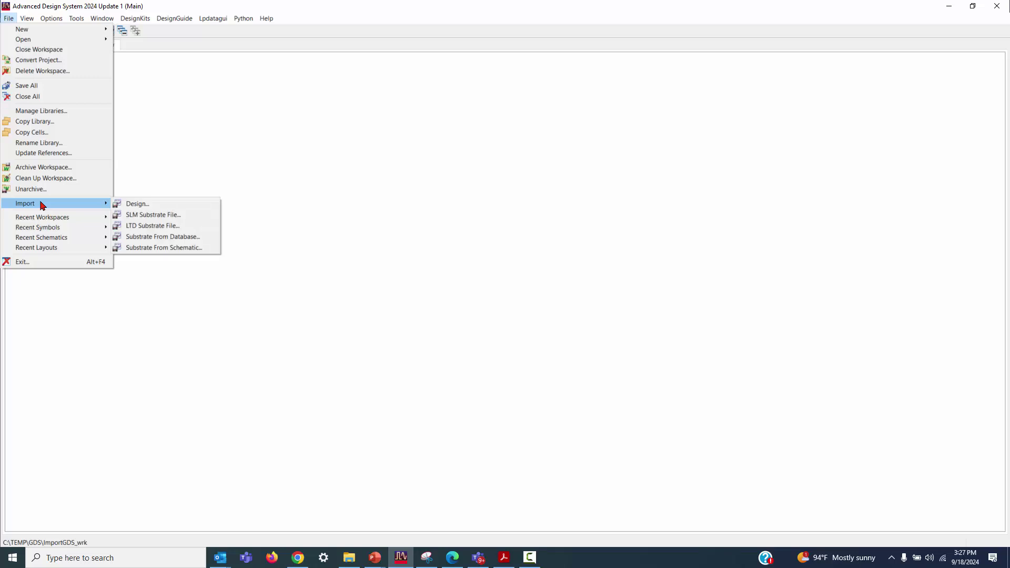
{"action": "left_click", "coordinate": [153, 206]}
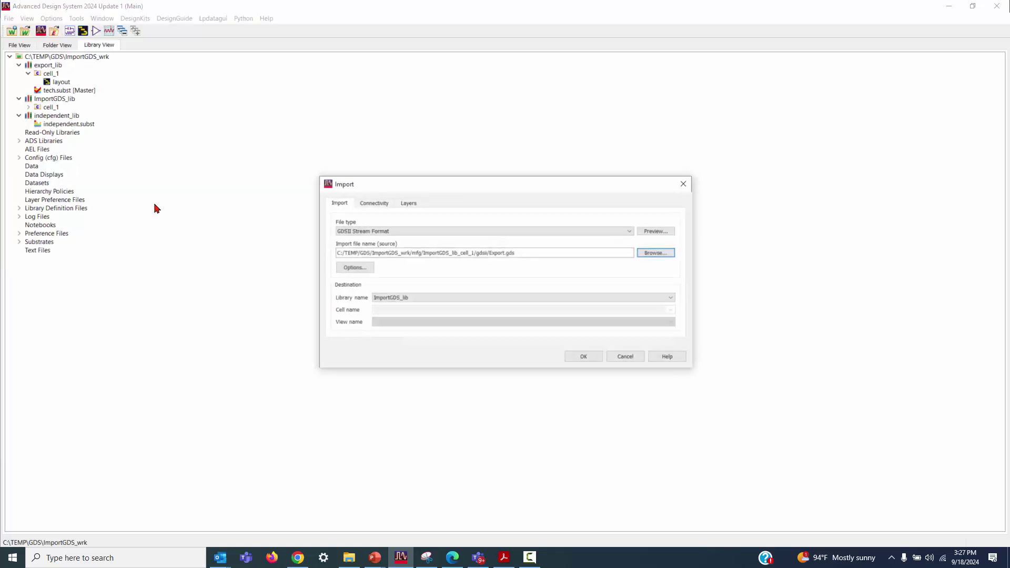
{"action": "left_click", "coordinate": [463, 301]}
{"action": "left_click", "coordinate": [414, 321]}
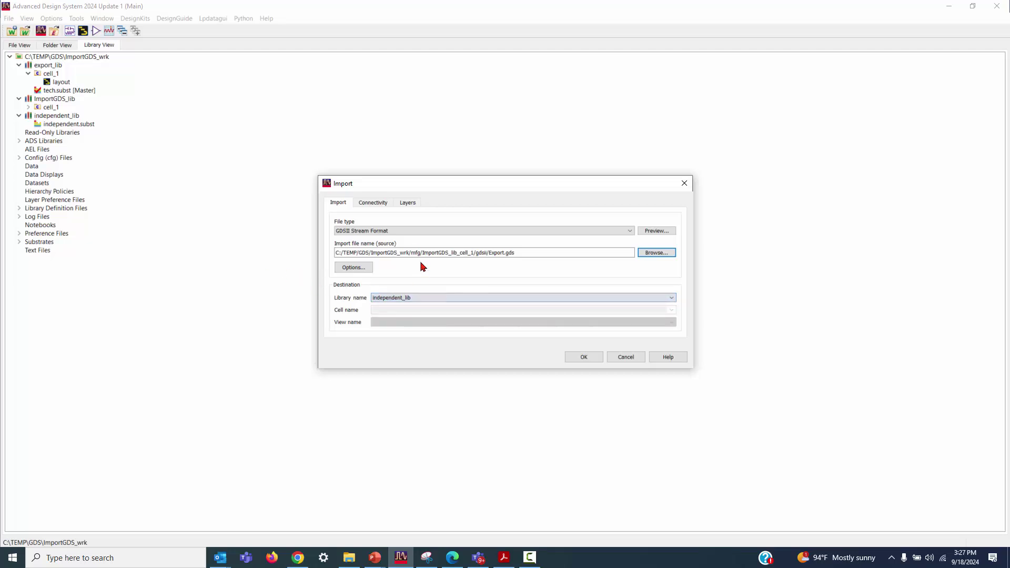
{"action": "left_click", "coordinate": [408, 206]}
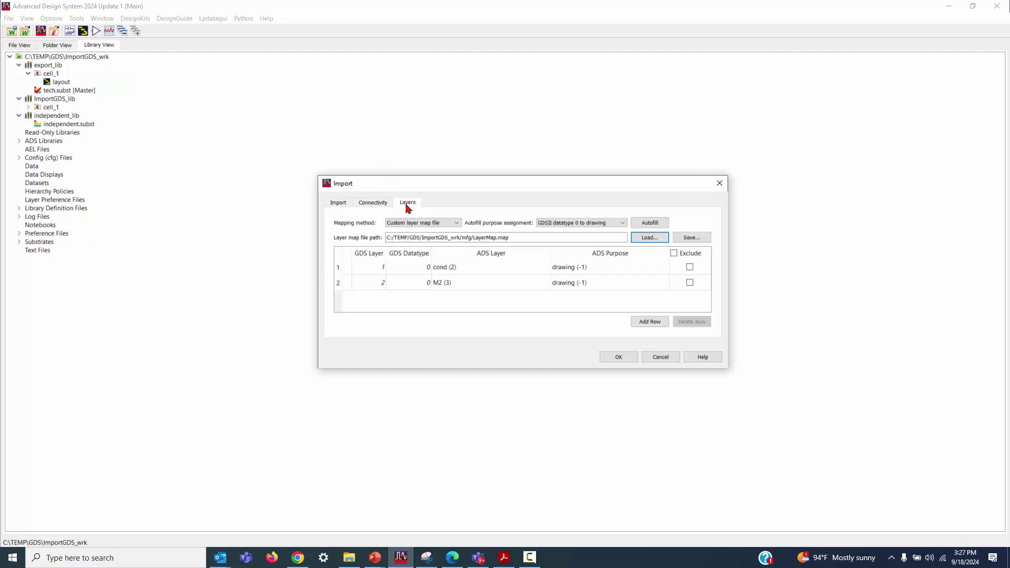
{"action": "left_click", "coordinate": [616, 357]}
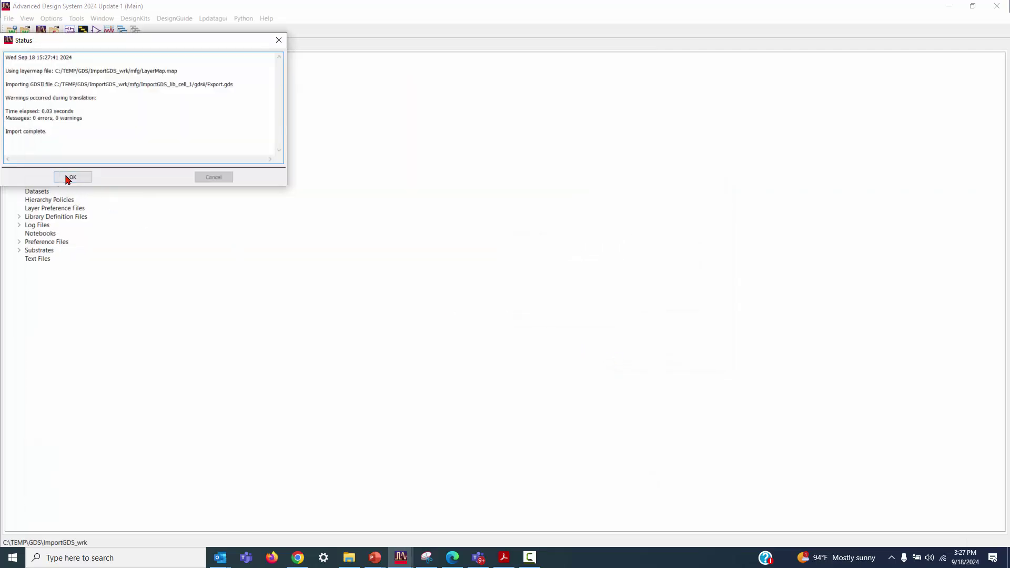
Step: In Folder View, rename independent_lib's imported cell_1 to 'independent'
{"action": "left_click", "coordinate": [72, 177]}
{"action": "left_click", "coordinate": [55, 45]}
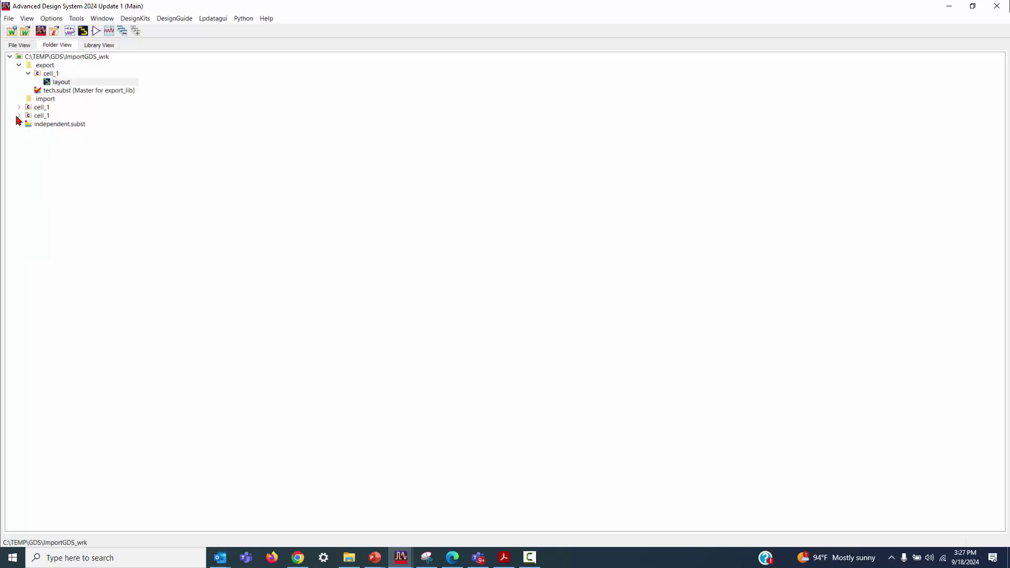
{"action": "left_click", "coordinate": [18, 116]}
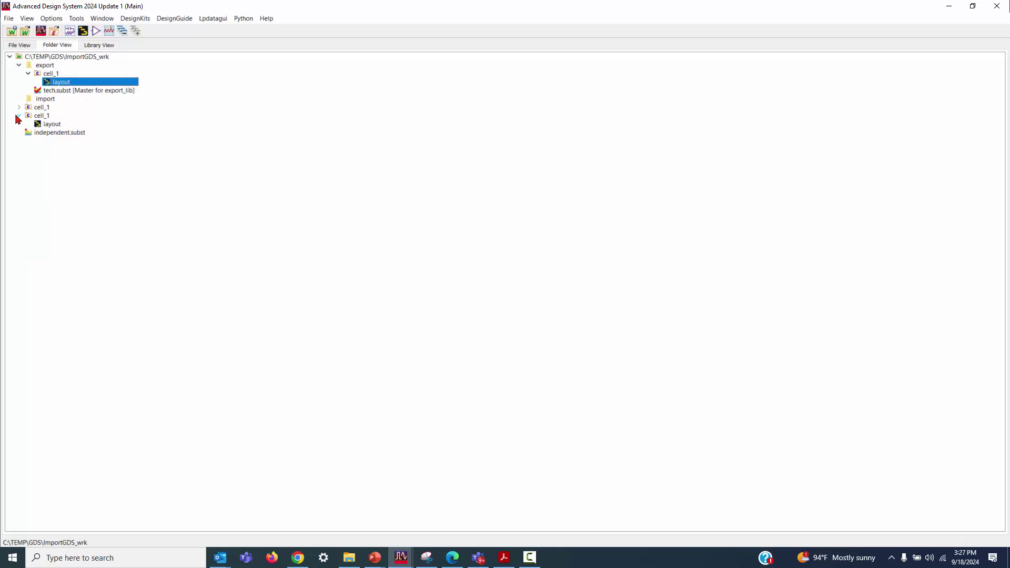
{"action": "left_click", "coordinate": [19, 107]}
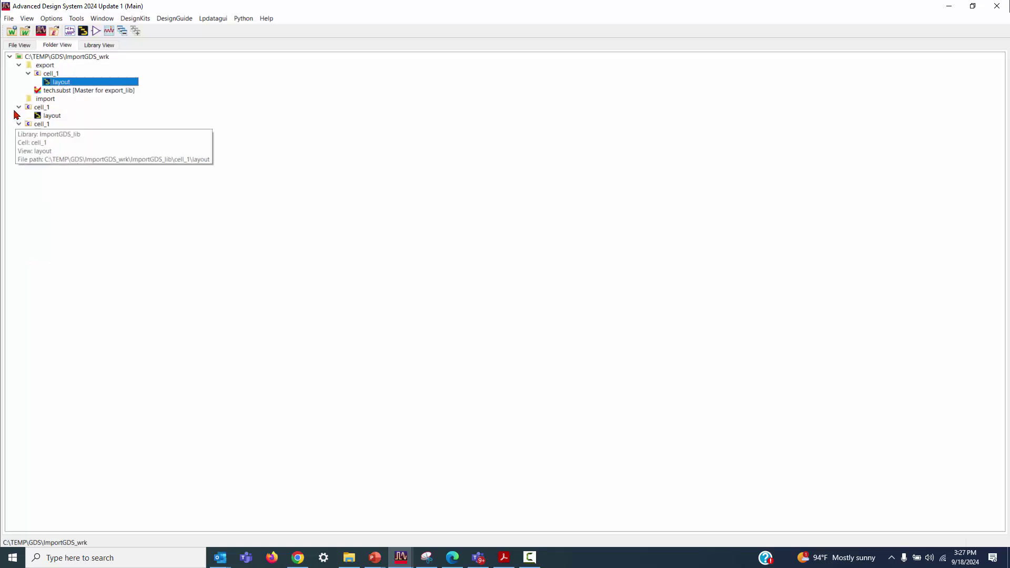
{"action": "left_click", "coordinate": [19, 107]}
{"action": "left_click", "coordinate": [44, 124]}
{"action": "left_click", "coordinate": [42, 116]}
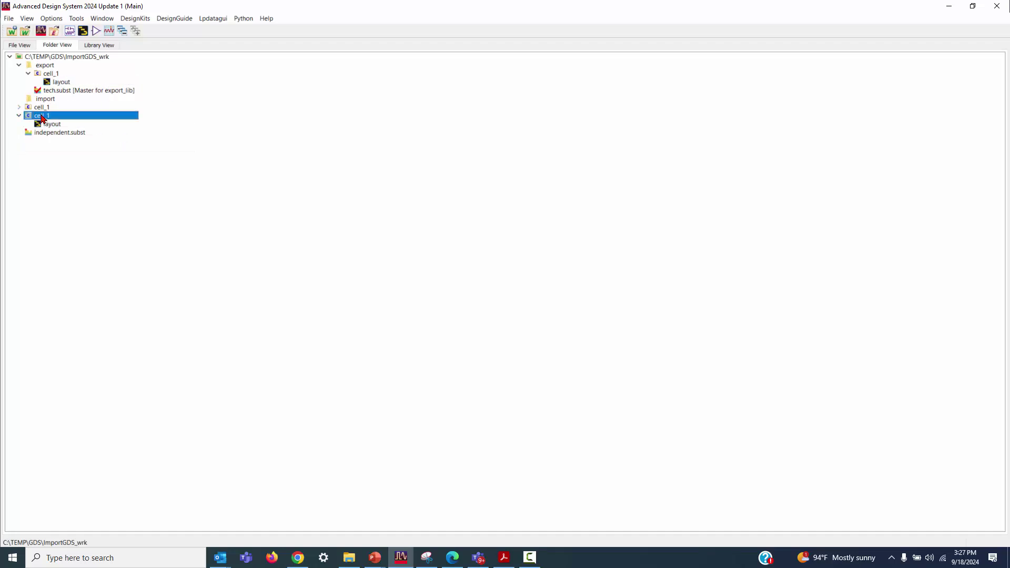
{"action": "left_click", "coordinate": [45, 115]}
{"action": "type", "text": "in"}
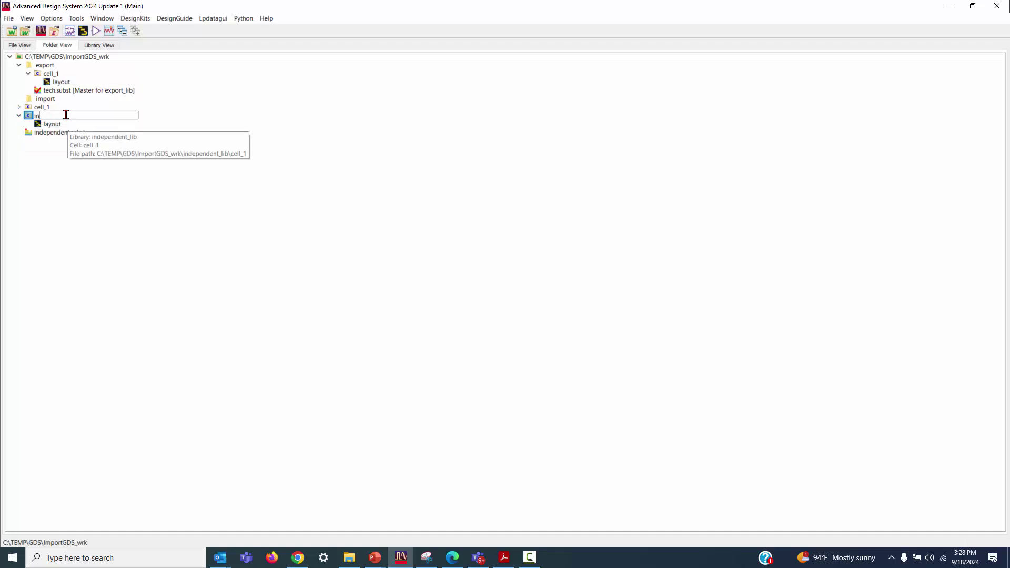
{"action": "type", "text": "dependent"}
{"action": "key", "text": "Return"}
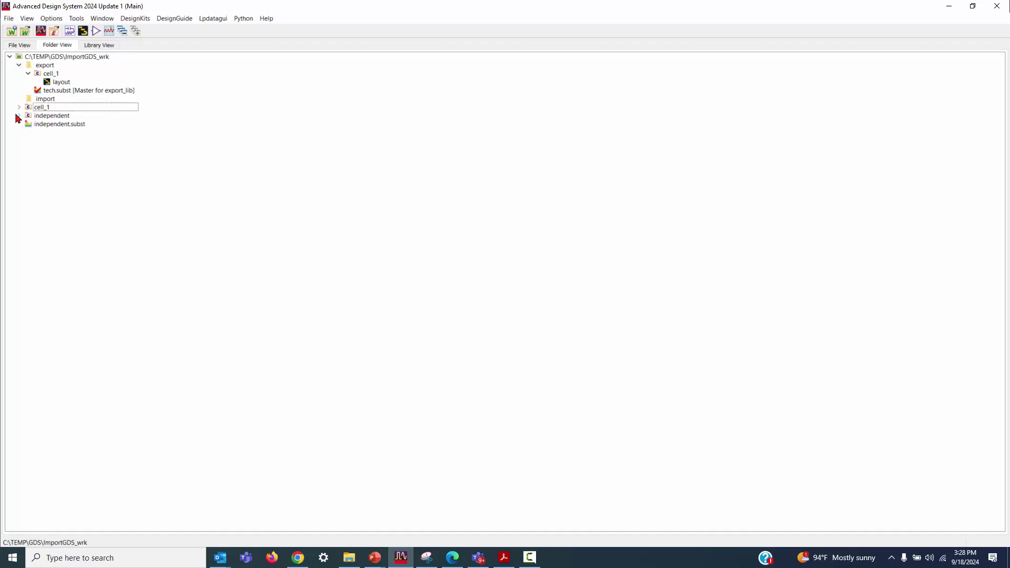
Step: Open the independent layout and its substrate, trying and removing an extra prepreg layer
{"action": "double_click", "coordinate": [38, 125]}
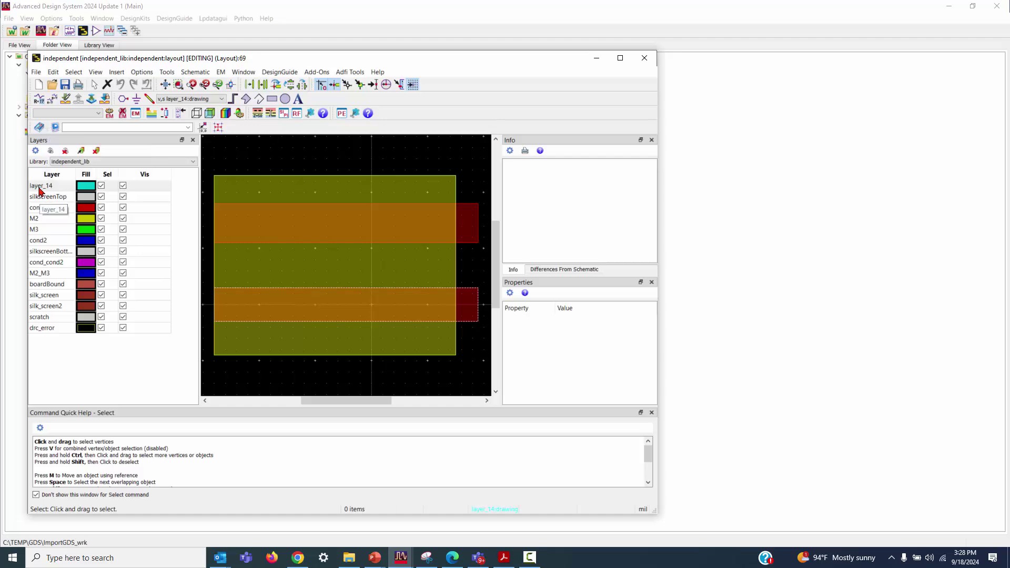
{"action": "left_click", "coordinate": [151, 113]}
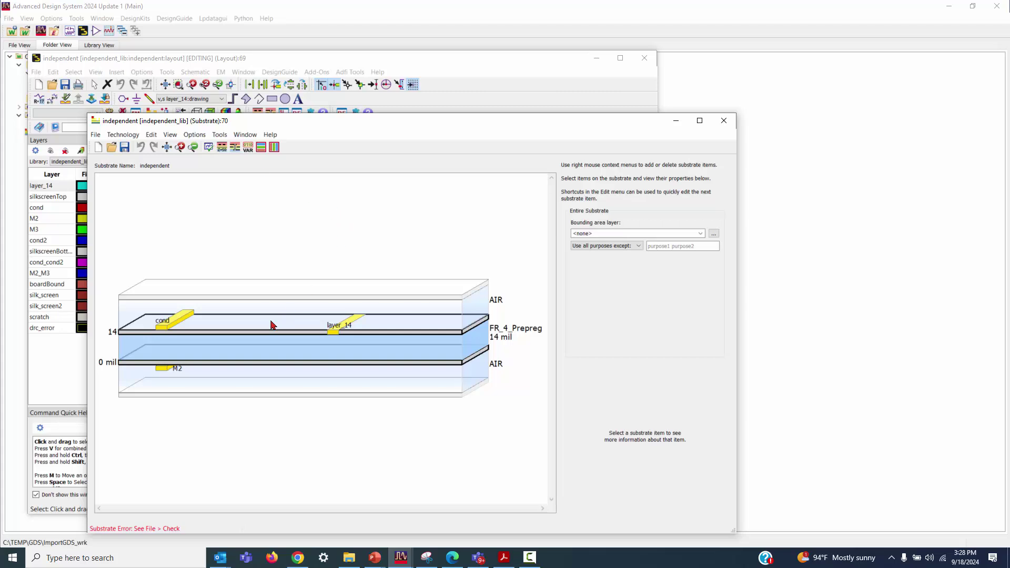
{"action": "left_click", "coordinate": [262, 349]}
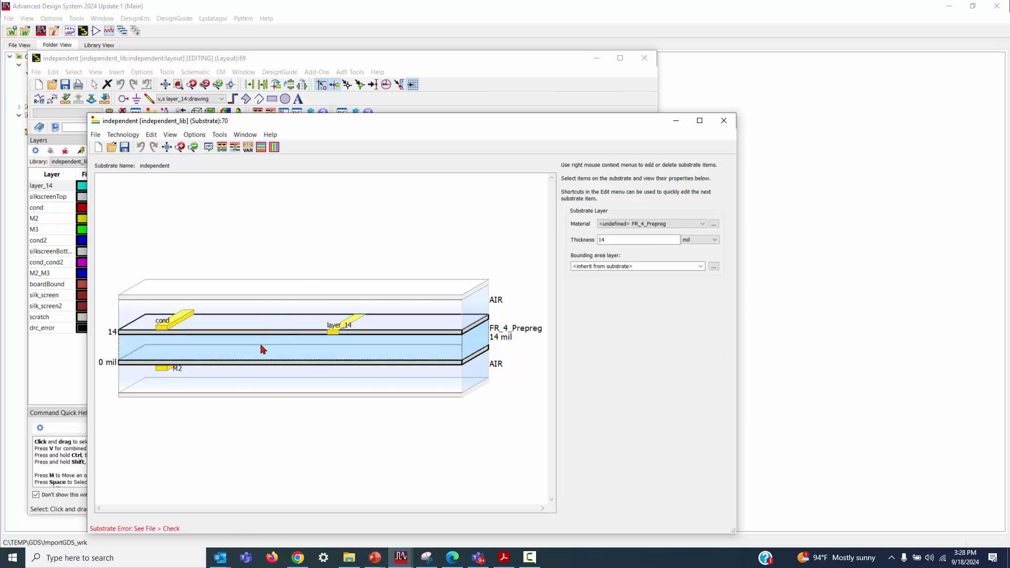
{"action": "right_click", "coordinate": [262, 349]}
{"action": "left_click", "coordinate": [302, 354]}
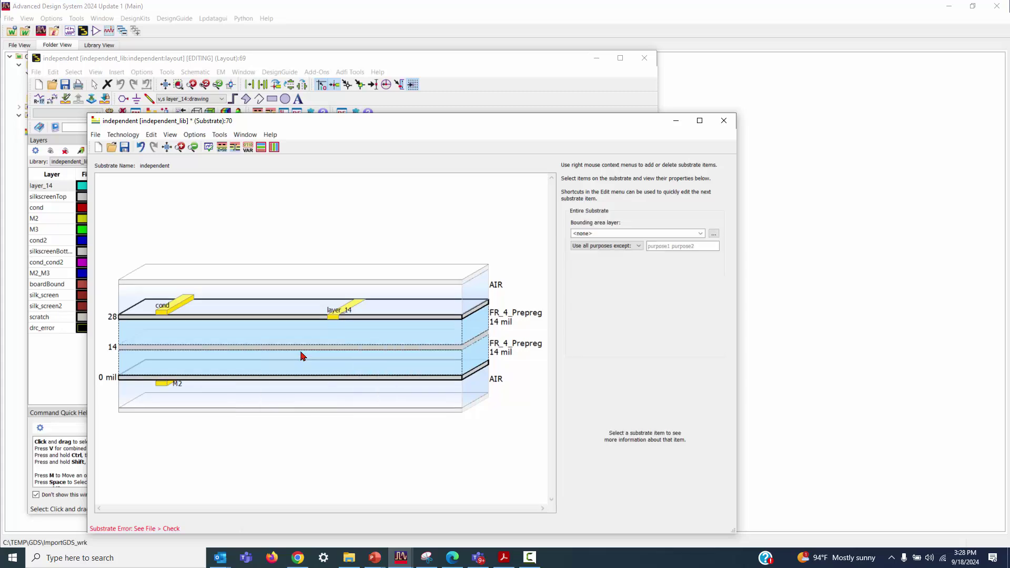
{"action": "left_click", "coordinate": [248, 349]}
{"action": "key", "text": "Delete"}
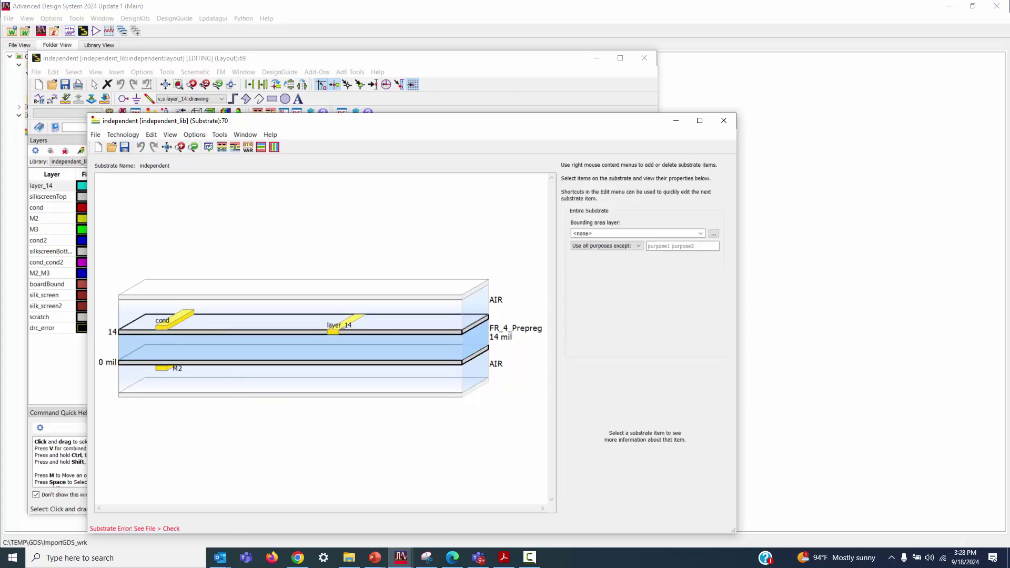
{"action": "left_click", "coordinate": [270, 339]}
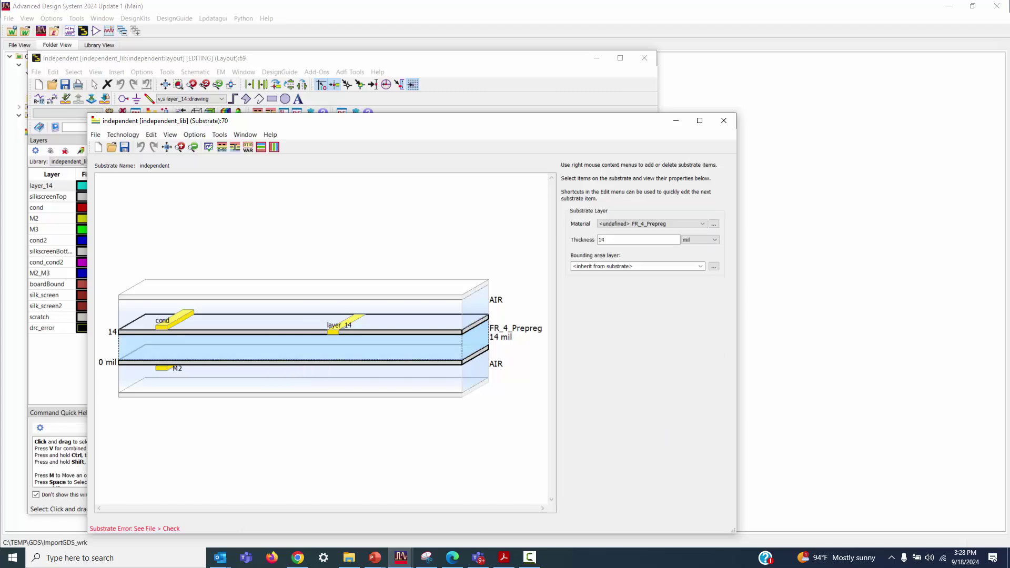
Step: Insert a second 14 mil FR_4_Prepreg layer with new conductor layer independent_layer between them
{"action": "right_click", "coordinate": [261, 346]}
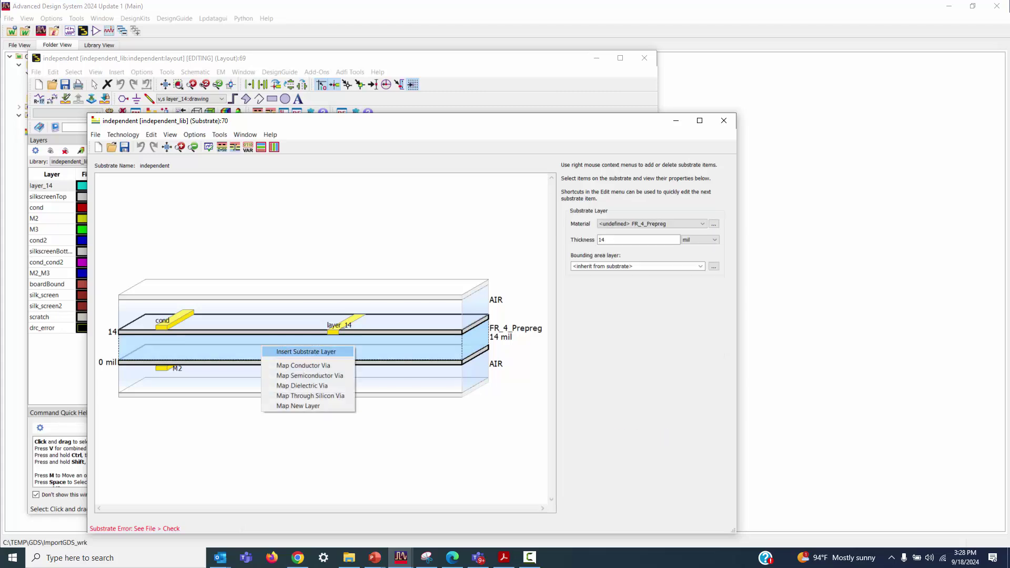
{"action": "left_click", "coordinate": [295, 351]}
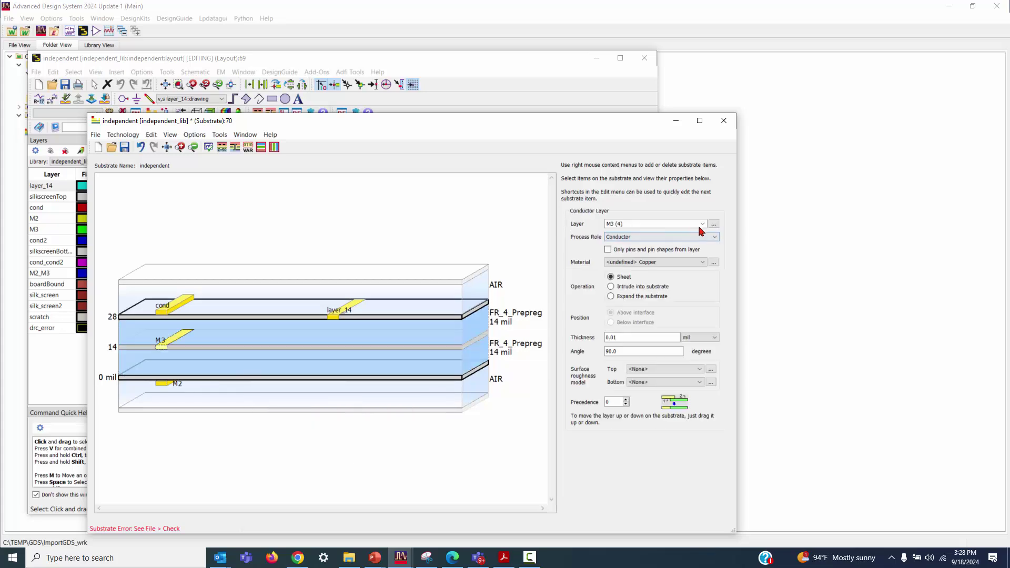
{"action": "left_click", "coordinate": [702, 223]}
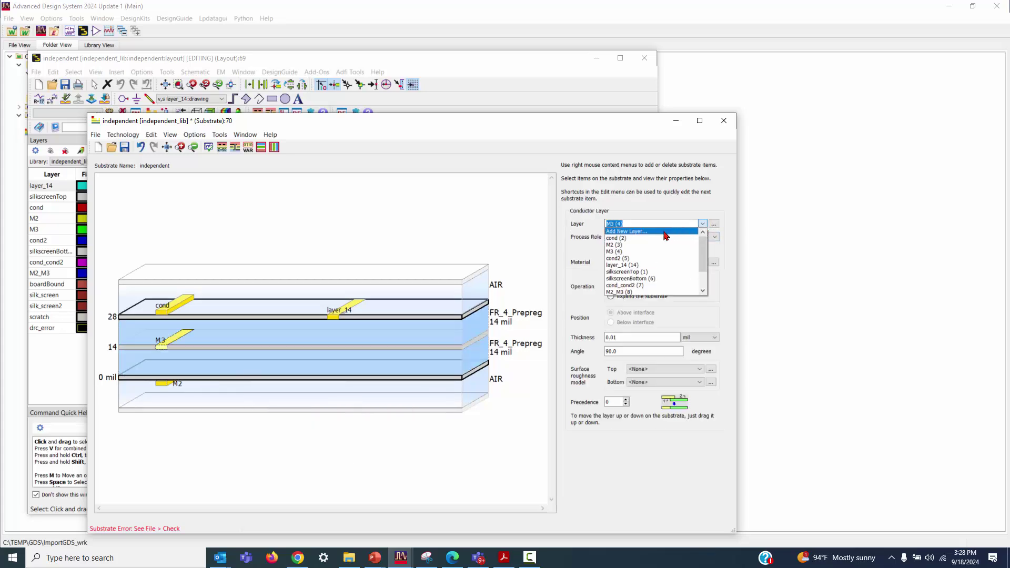
{"action": "left_click", "coordinate": [700, 233]}
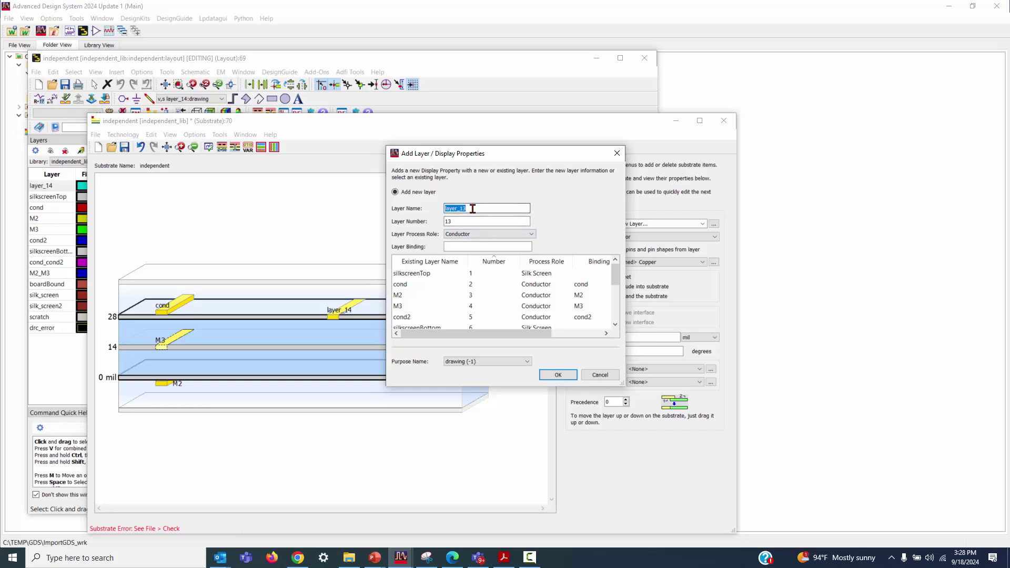
{"action": "type", "text": "new"}
{"action": "key", "text": "BackSpace"}
{"action": "key", "text": "BackSpace"}
{"action": "key", "text": "BackSpace"}
{"action": "type", "text": "independent_layer"}
{"action": "left_click", "coordinate": [558, 375]}
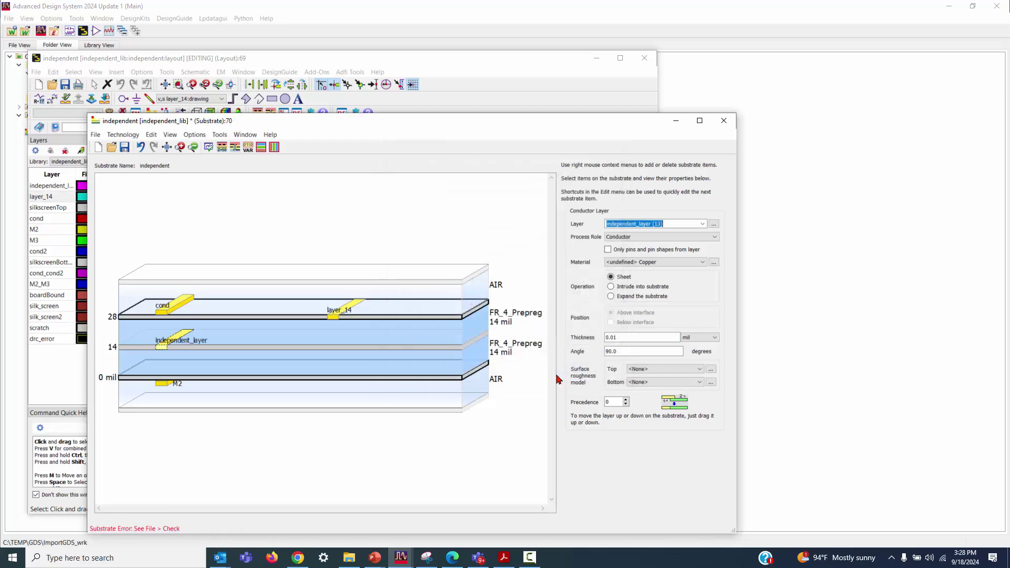
Step: Save and close the substrate, and make independent_layer:drawing the current layer
{"action": "left_click", "coordinate": [125, 148]}
{"action": "left_click", "coordinate": [722, 122]}
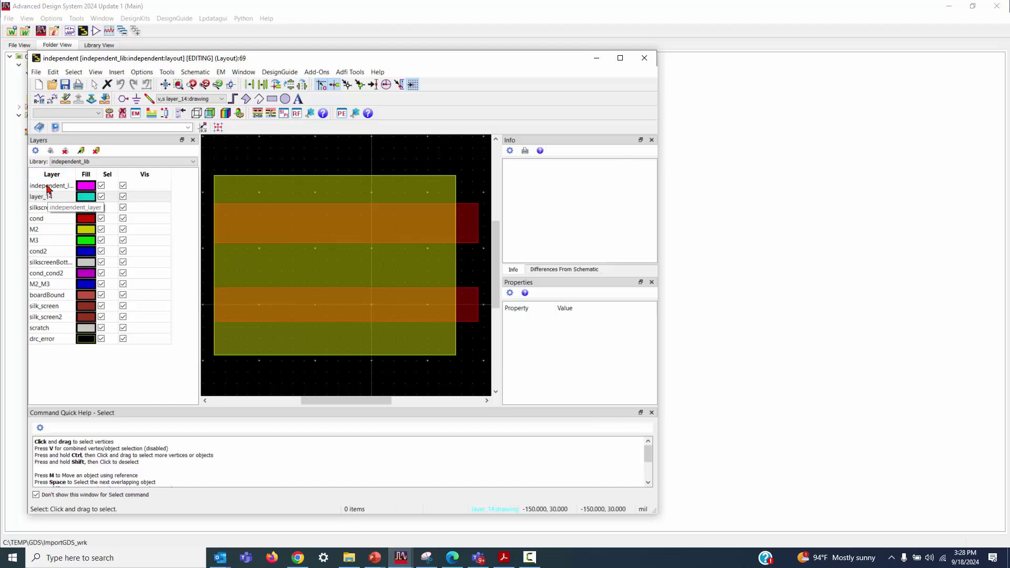
{"action": "left_click", "coordinate": [216, 99]}
{"action": "left_click", "coordinate": [215, 107]}
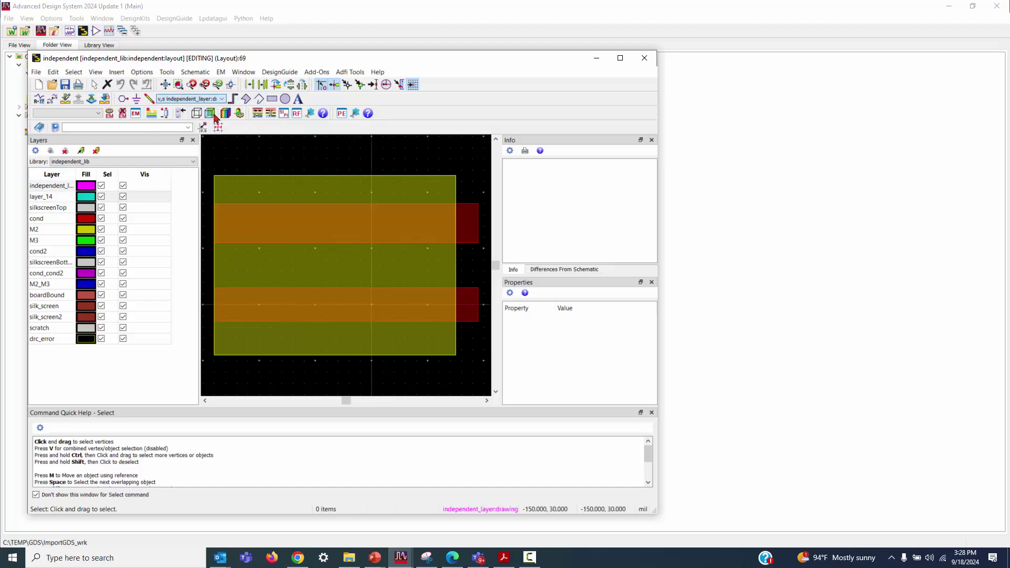
Step: Draw a tall rectangle on independent_layer spanning the layout from top to bottom
{"action": "left_click", "coordinate": [272, 99]}
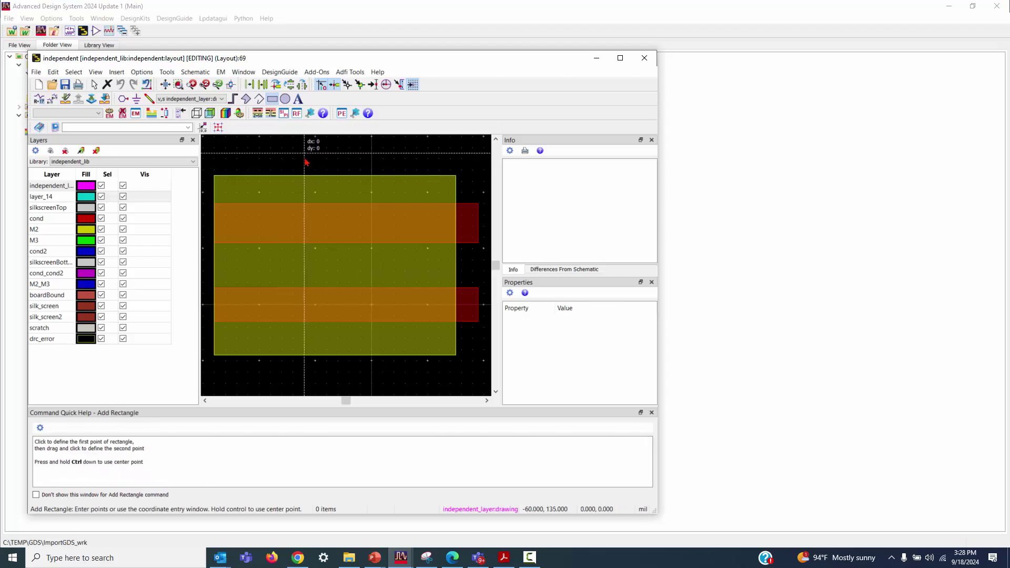
{"action": "left_click", "coordinate": [324, 179]}
{"action": "left_click", "coordinate": [394, 383]}
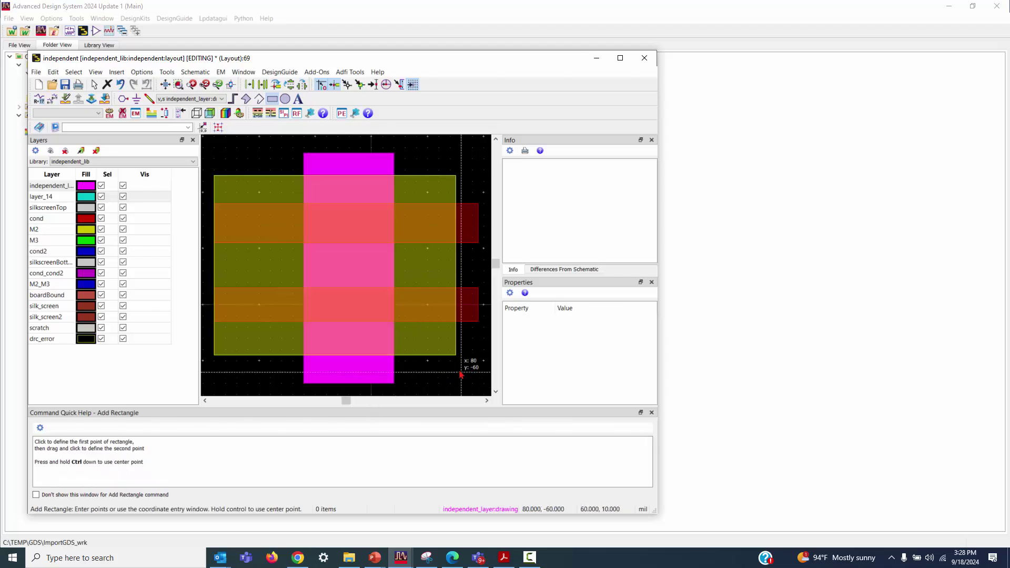
{"action": "right_click", "coordinate": [469, 148]}
{"action": "left_click", "coordinate": [484, 155]}
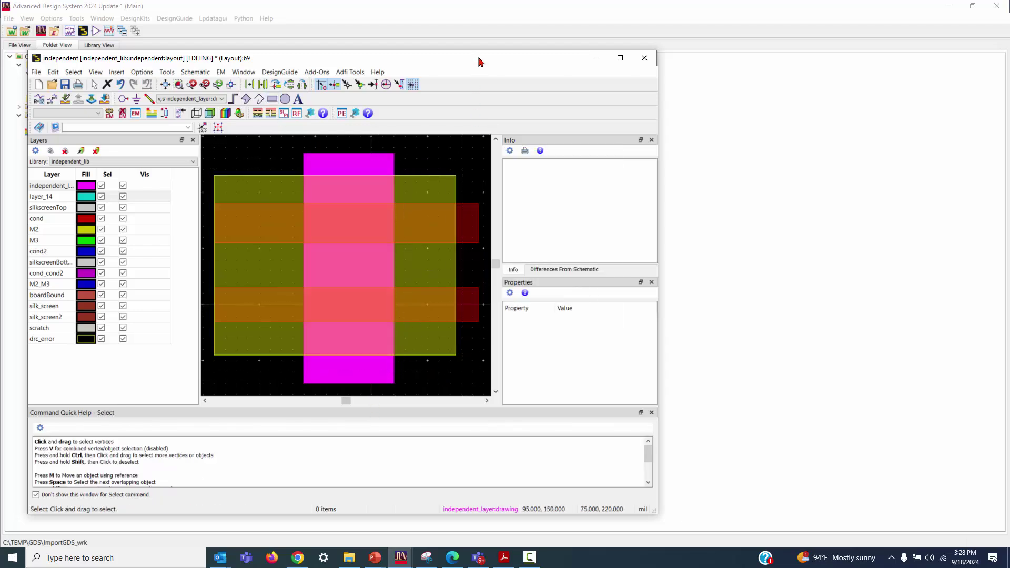
{"action": "left_click_drag", "start_coordinate": [479, 62], "coordinate": [728, 39]}
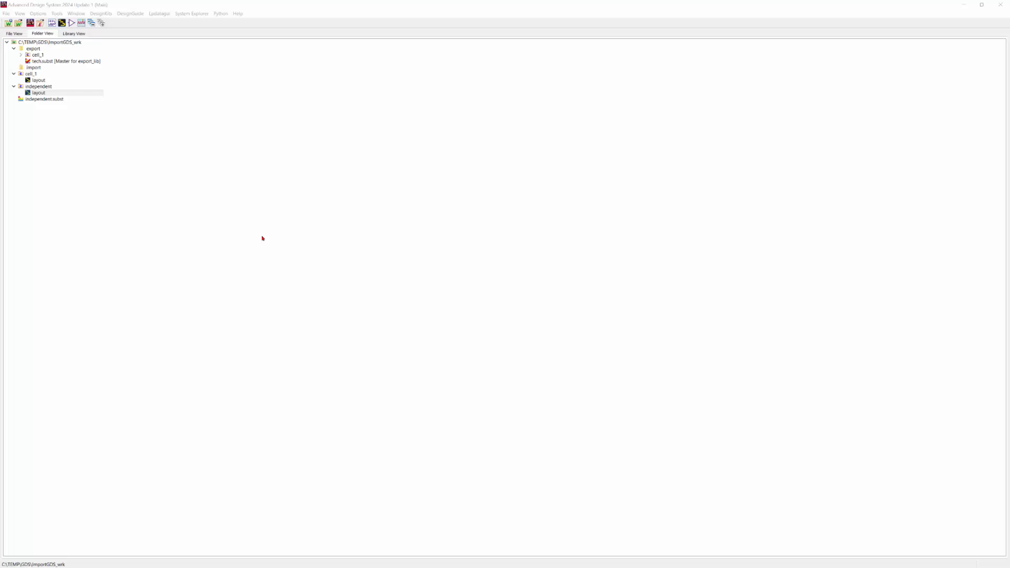
Step: Open Options > Technology > Layer Definitions and scroll through the Layers tab
{"action": "left_click", "coordinate": [42, 14]}
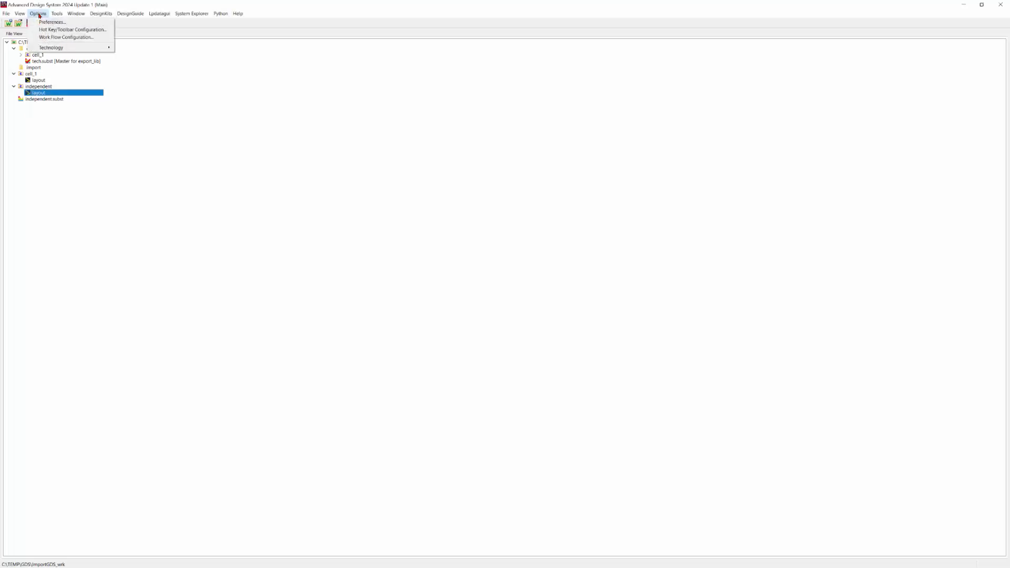
{"action": "mouse_move", "coordinate": [47, 48]}
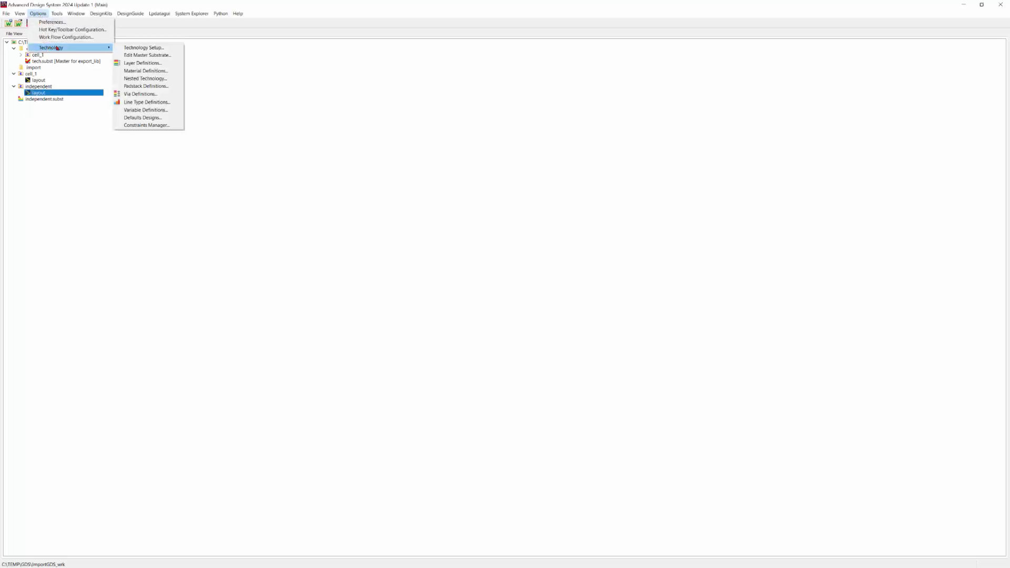
{"action": "left_click", "coordinate": [116, 63]}
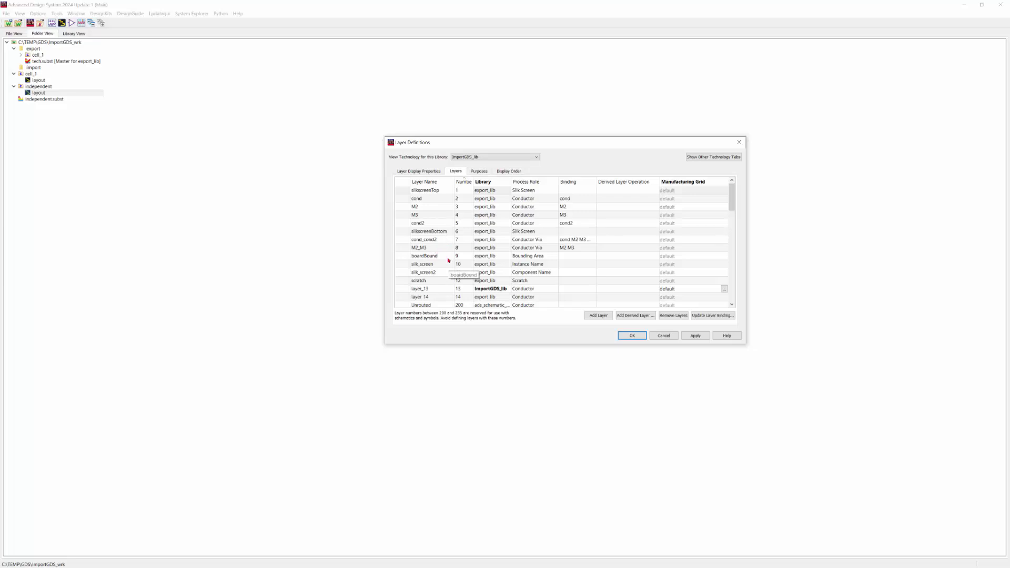
{"action": "scroll", "coordinate": [463, 251], "scroll_direction": "down", "scroll_amount": 2}
Step: Switch Layer Definitions to export_lib and review its layers 1 through 14
{"action": "left_click", "coordinate": [495, 157]}
{"action": "left_click", "coordinate": [471, 166]}
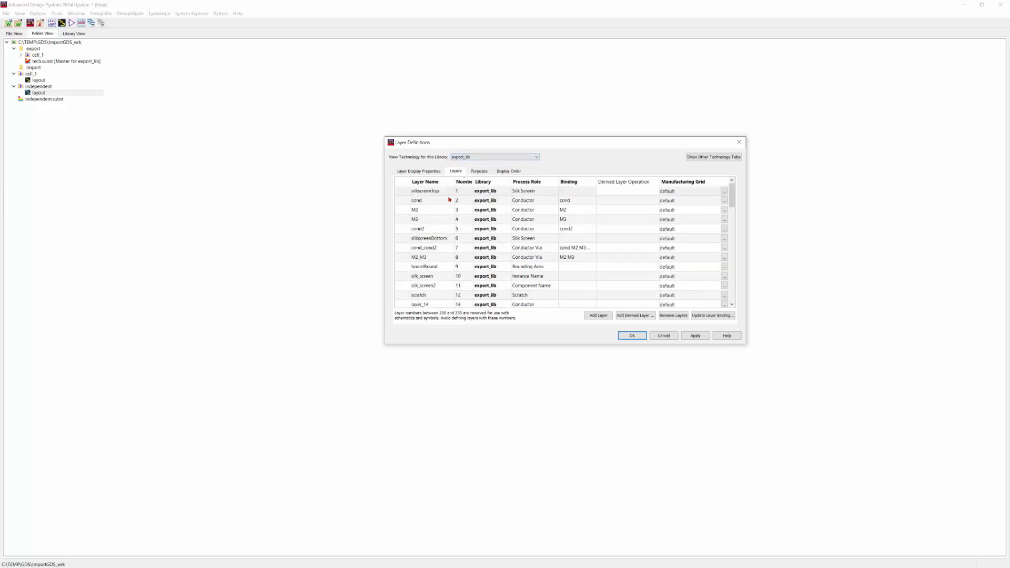
{"action": "left_click", "coordinate": [397, 191]}
{"action": "left_click", "coordinate": [453, 304]}
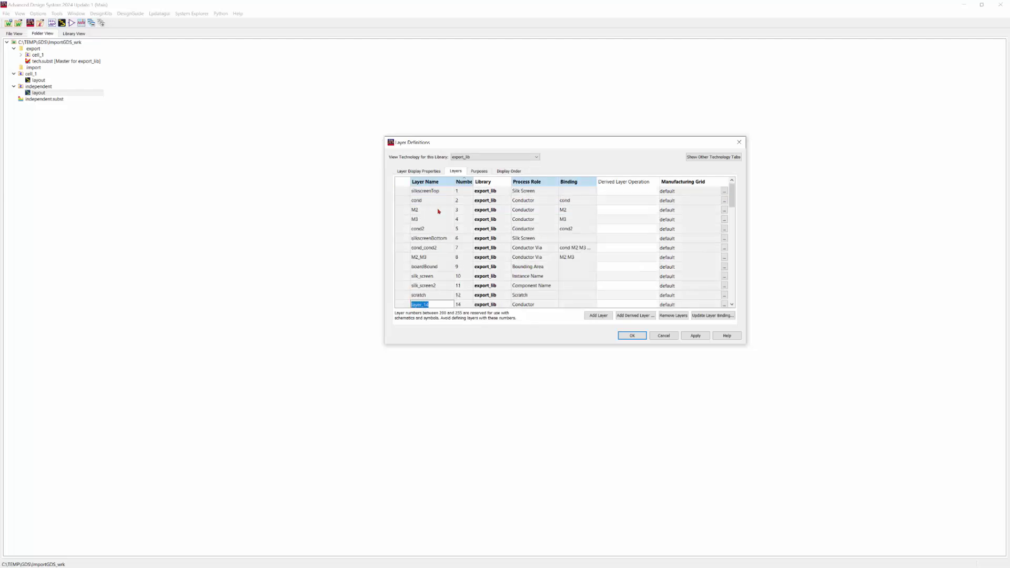
{"action": "left_click", "coordinate": [455, 191]}
{"action": "left_click", "coordinate": [405, 191]}
{"action": "left_click", "coordinate": [400, 304], "text": "shift"}
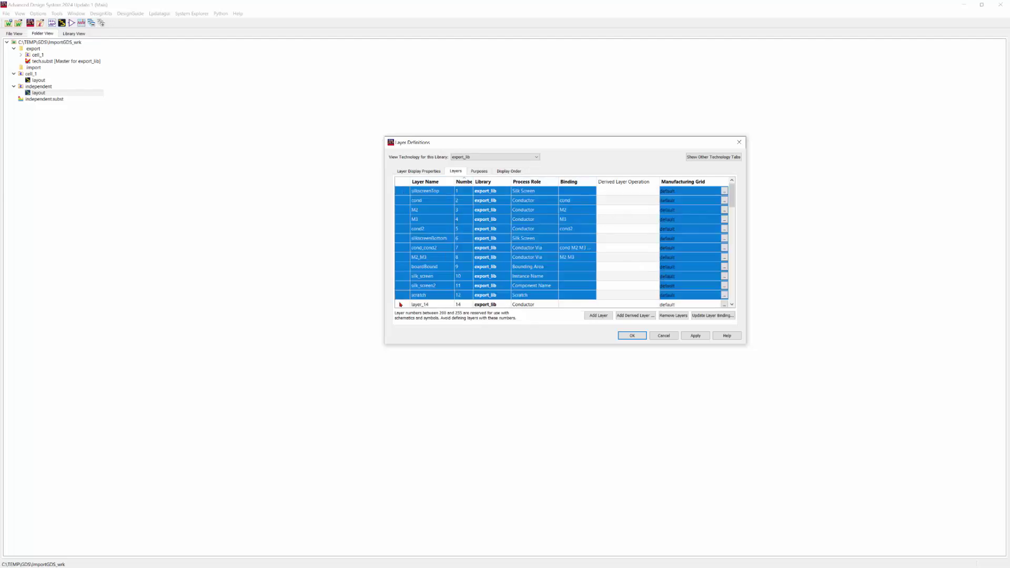